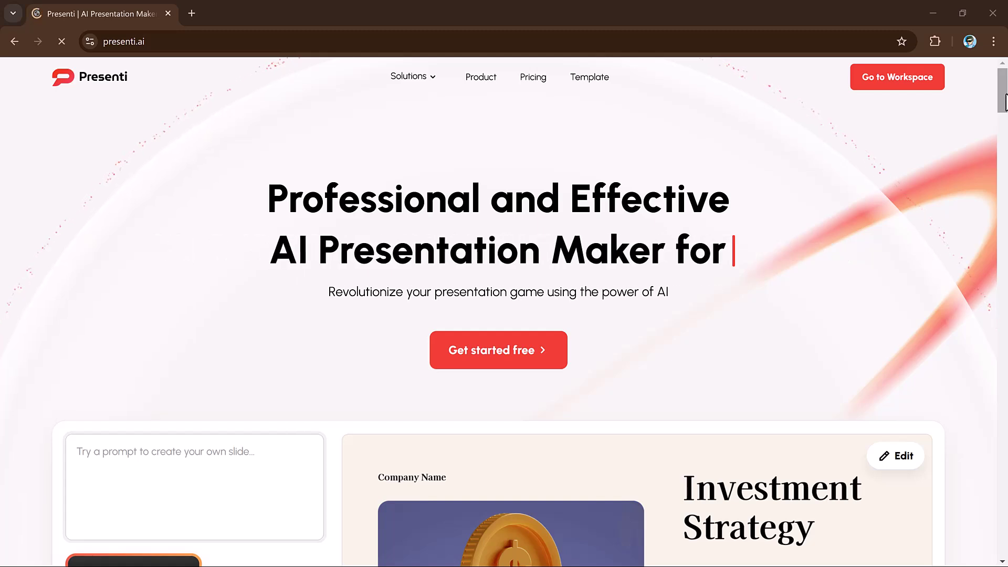
# - Preview the Smart Devices, Digital Future and Venture Capital Proposal sample decks on the homepage
pyautogui.scroll(-5, 1004, 103)
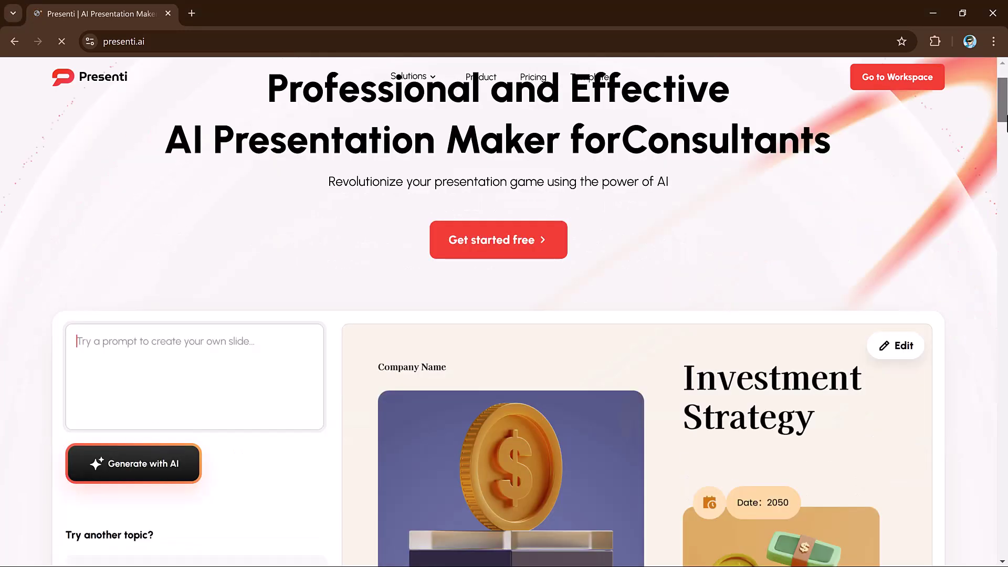
pyautogui.scroll(-1, 519, 312)
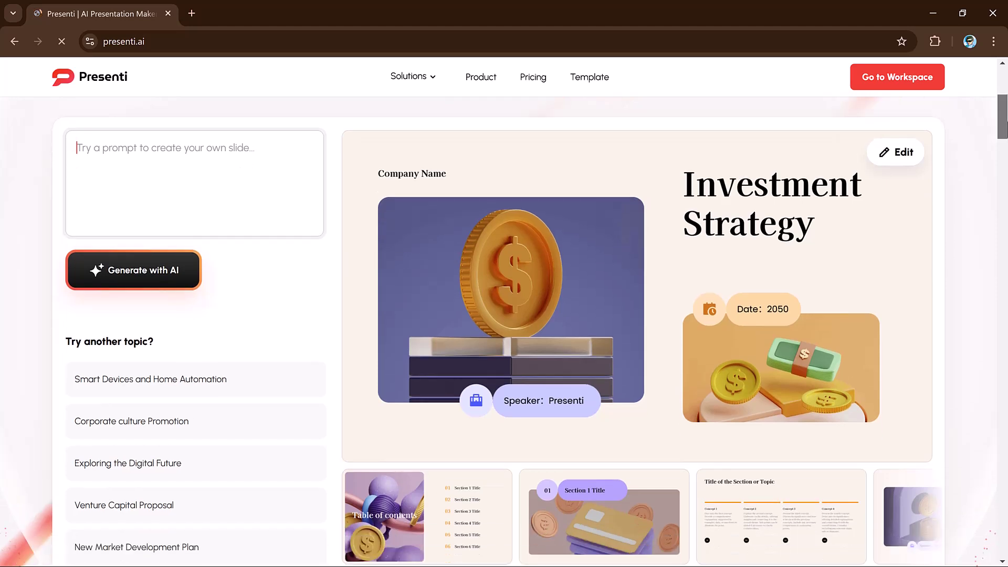
pyautogui.scroll(-2, 786, 215)
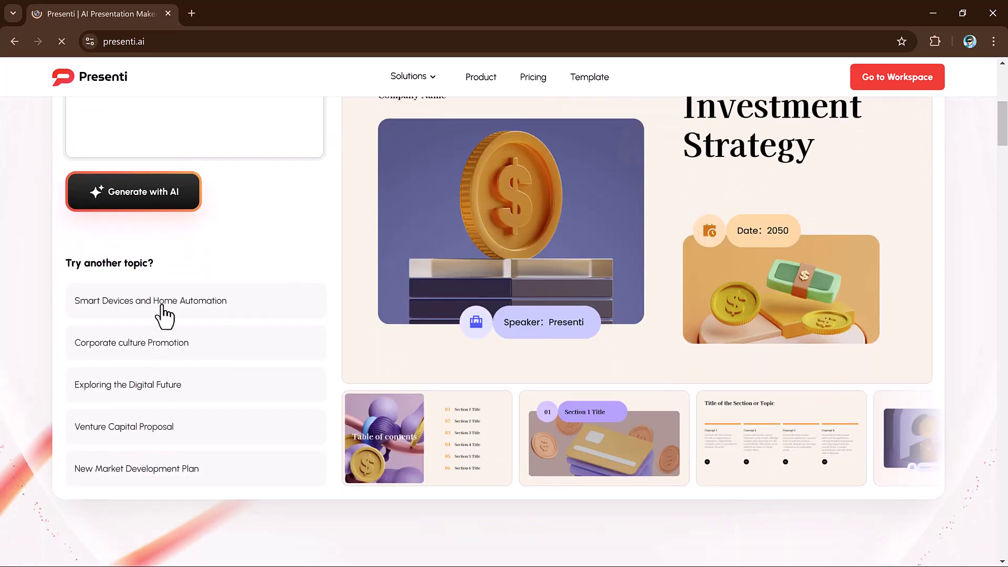
pyautogui.click(149, 355)
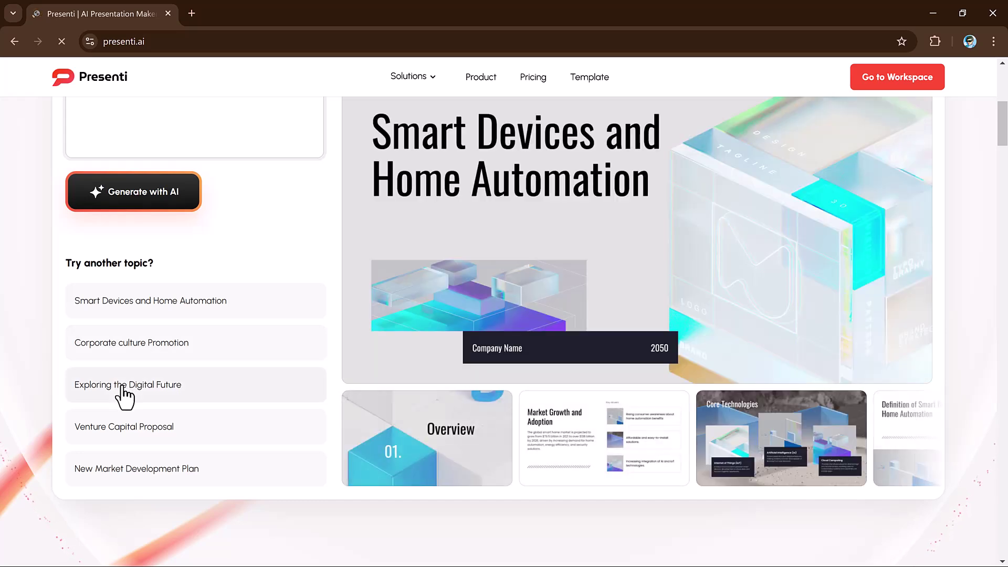
pyautogui.click(122, 389)
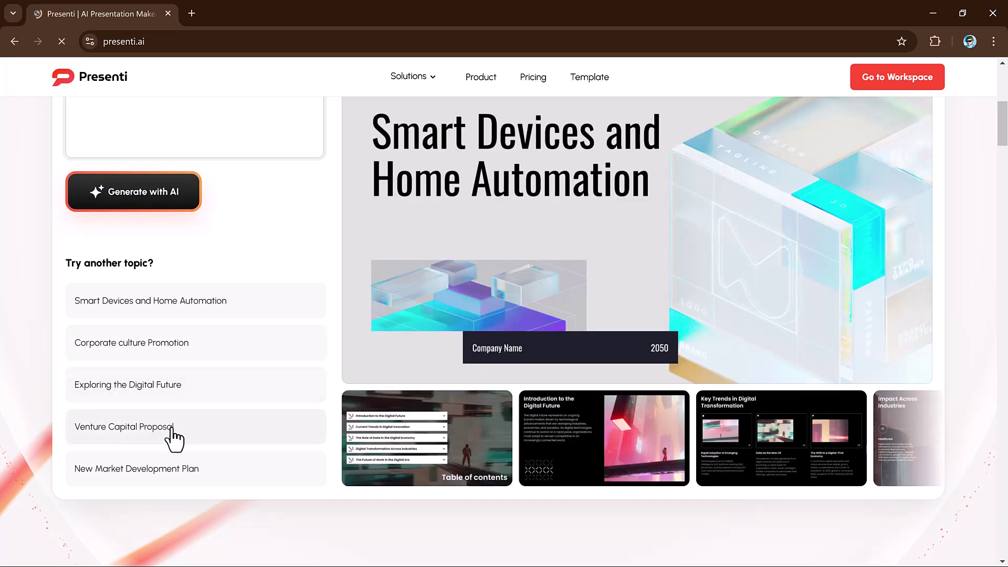
pyautogui.click(172, 428)
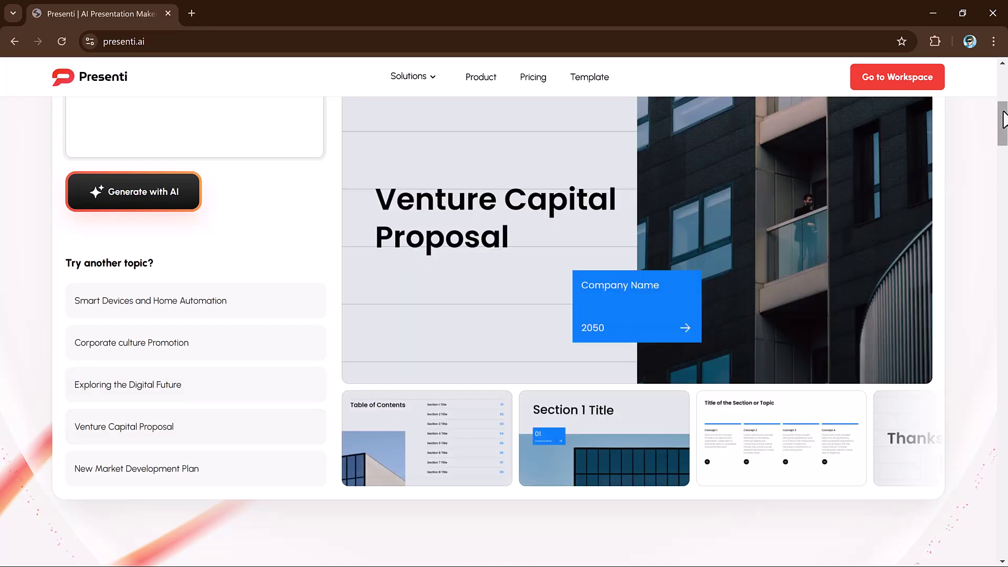
pyautogui.moveTo(1005, 137); pyautogui.dragTo(1006, 179)
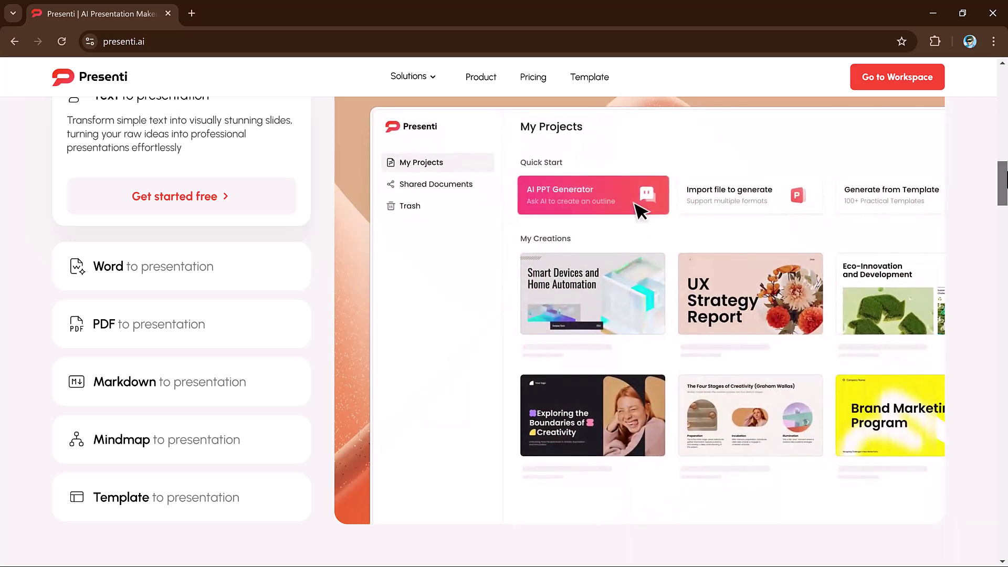
# - Scroll down the landing page through its feature sections
pyautogui.scroll(-5, 1007, 210)
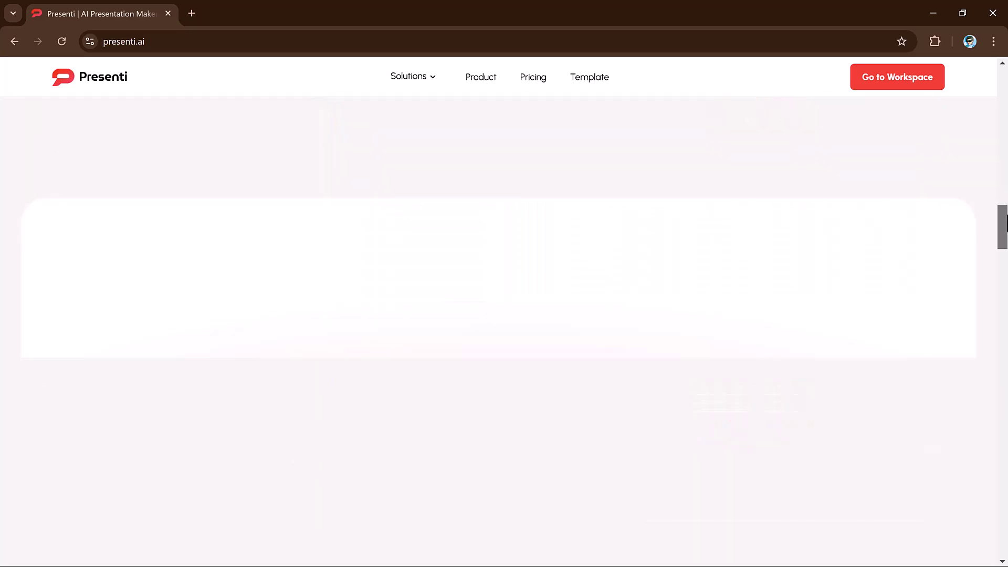
pyautogui.moveTo(1007, 229); pyautogui.dragTo(1007, 238)
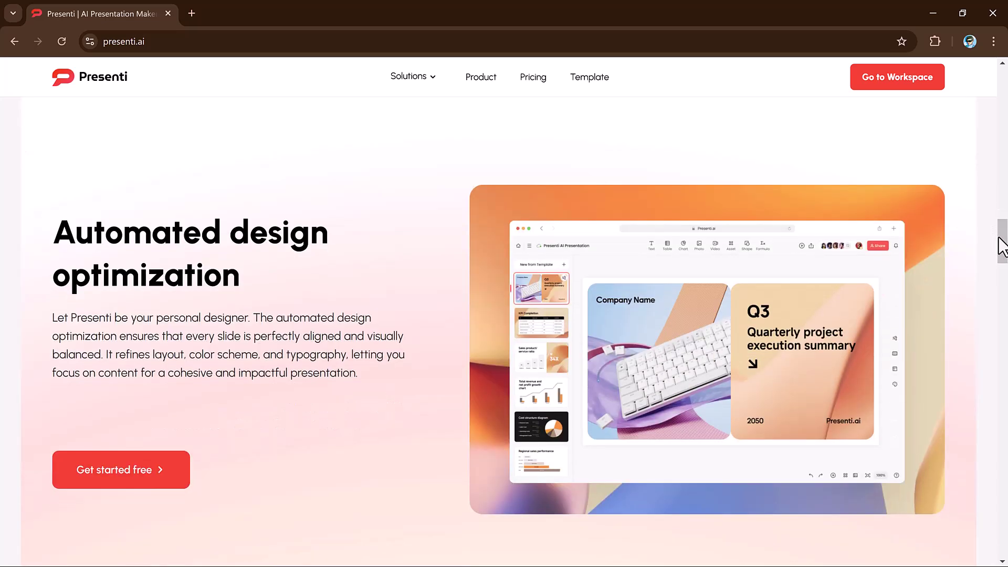
pyautogui.moveTo(1007, 282); pyautogui.dragTo(1006, 448)
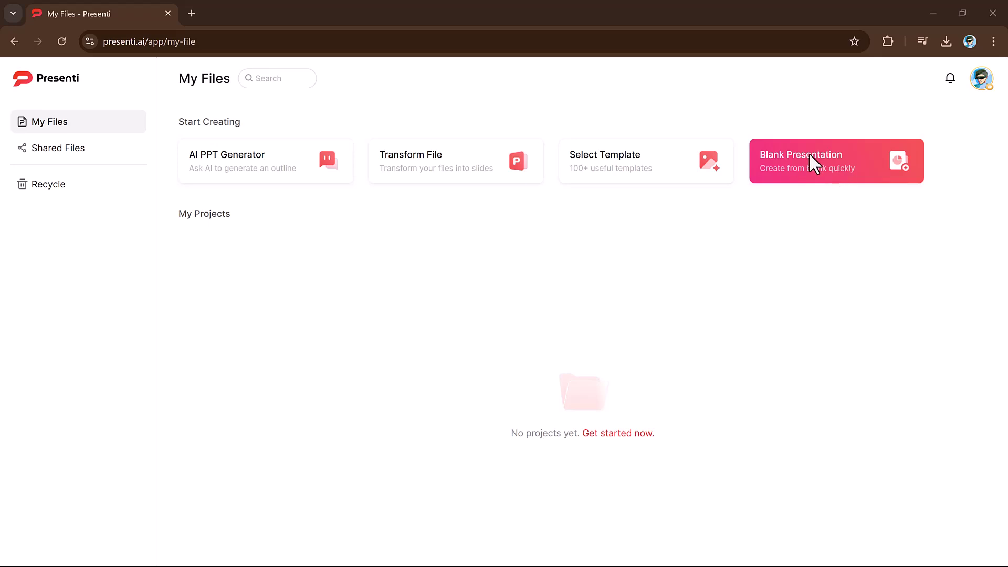
# - Look through the Shared Files and Recycle lists, then return to My Files
pyautogui.click(44, 142)
pyautogui.click(57, 185)
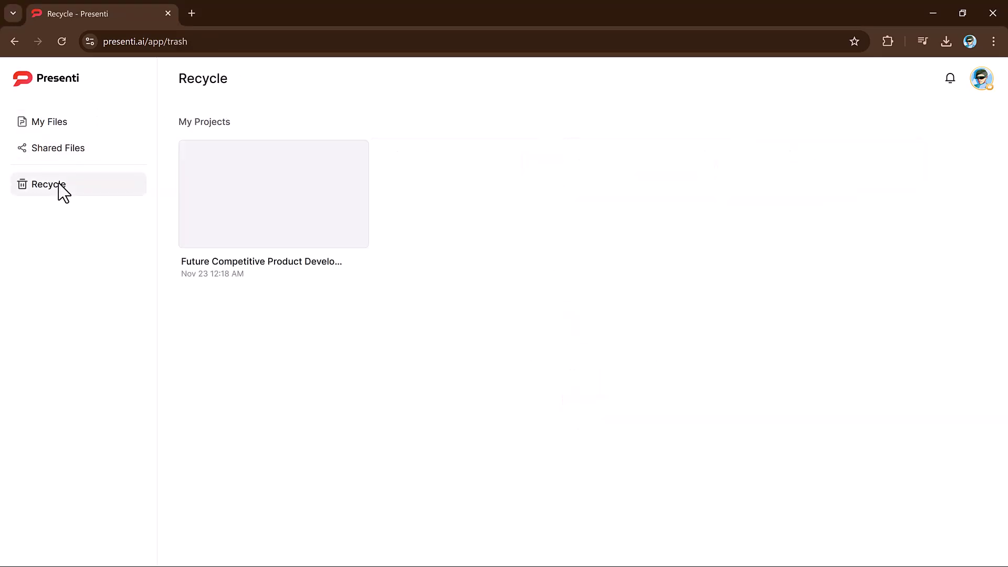
pyautogui.click(62, 120)
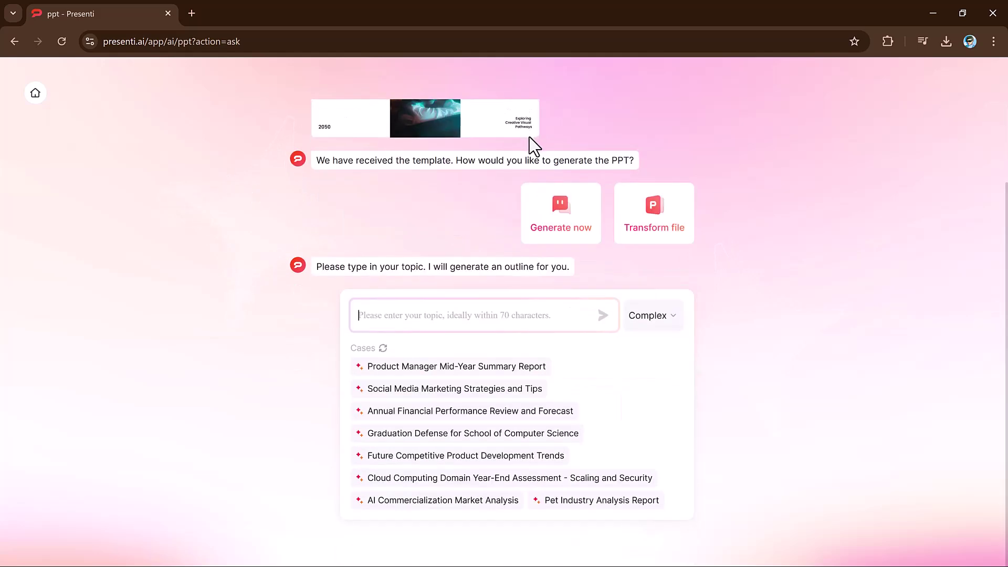
# - Paste 'Pet Industry Analysis Report' as the topic and request a Complex outline
pyautogui.write('Pet Industry Analysis Report')
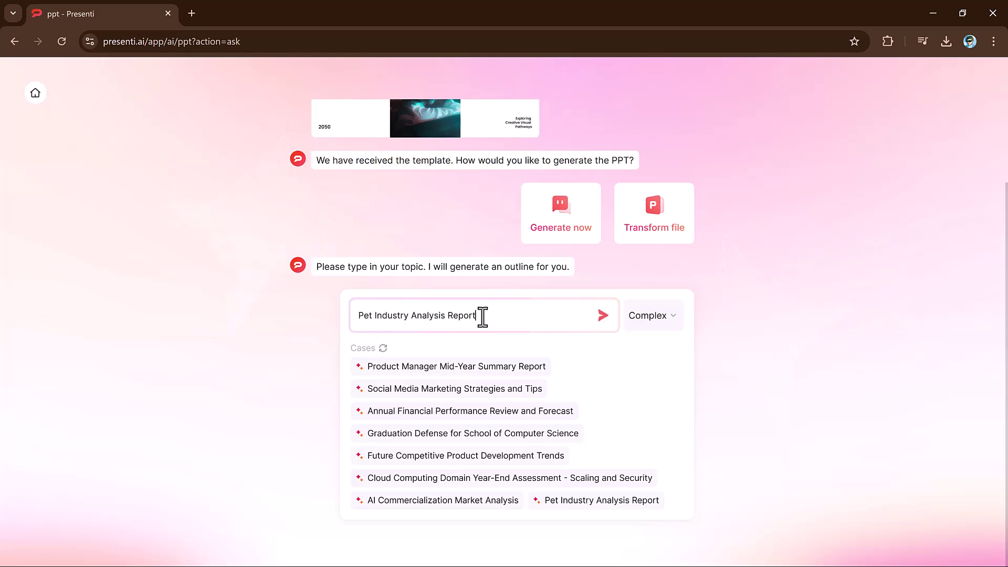
pyautogui.click(653, 324)
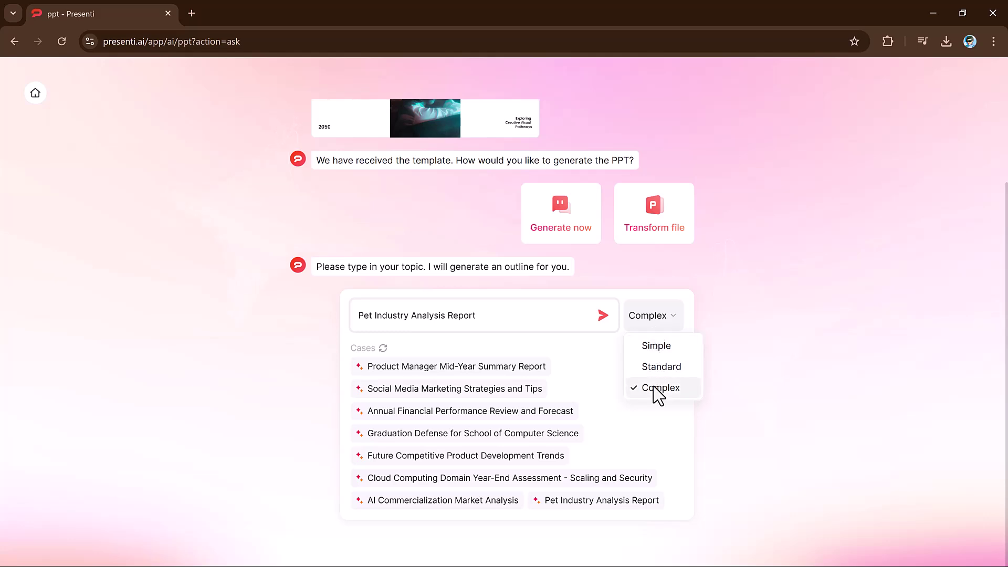
pyautogui.click(603, 315)
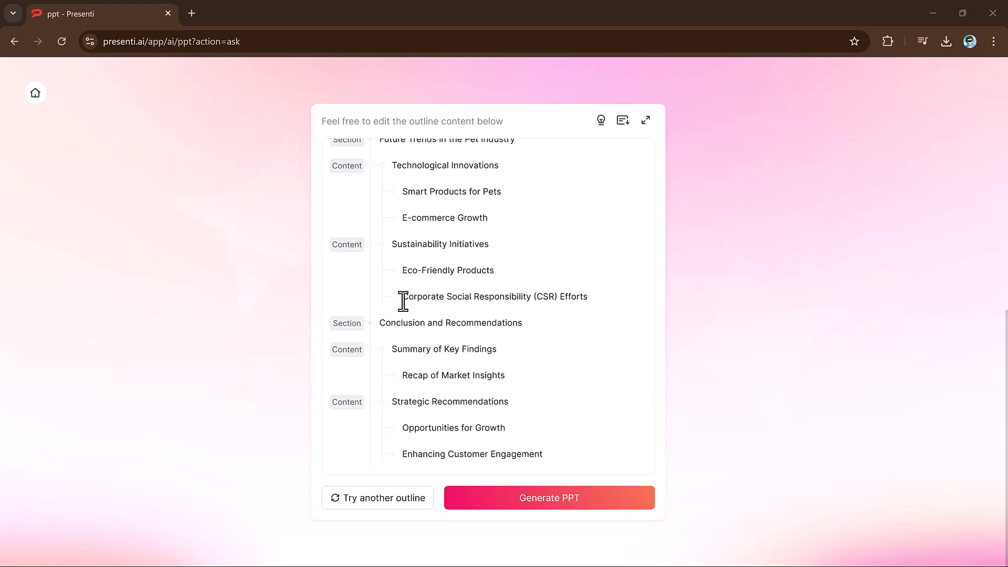
# - Review the Pet Industry outline and generate the 27-slide deck from it
pyautogui.scroll(12, 405, 331)
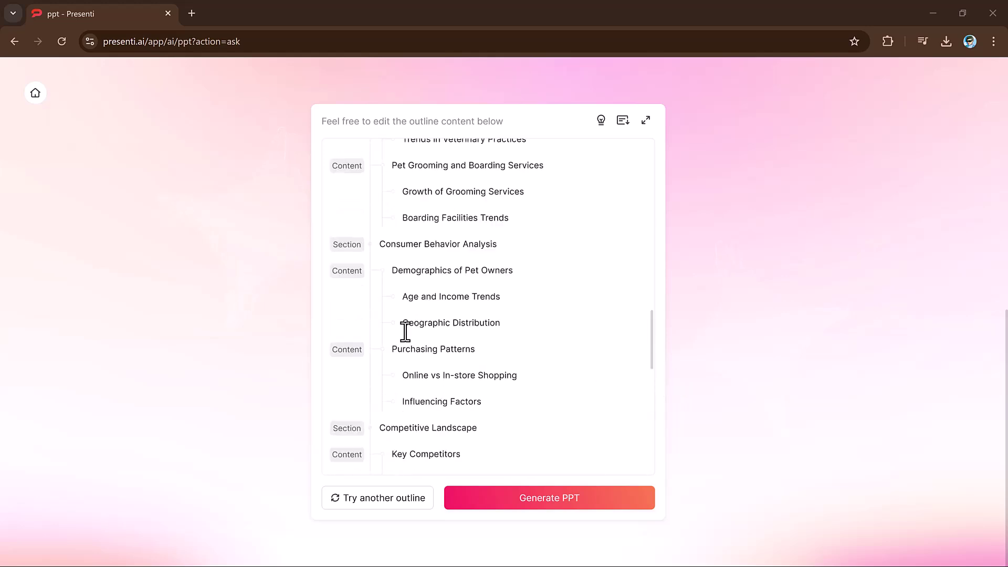
pyautogui.scroll(5, 407, 331)
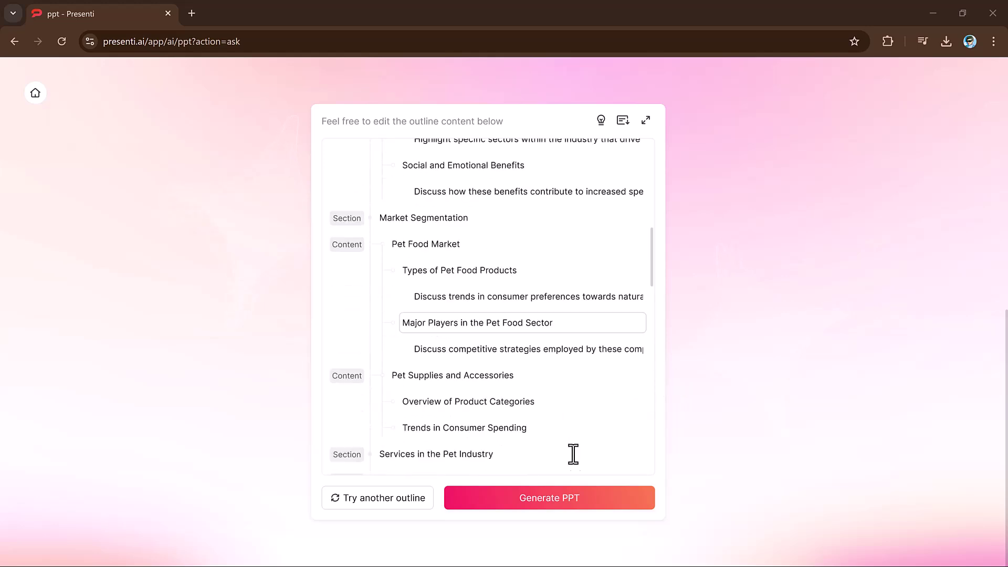
pyautogui.click(545, 506)
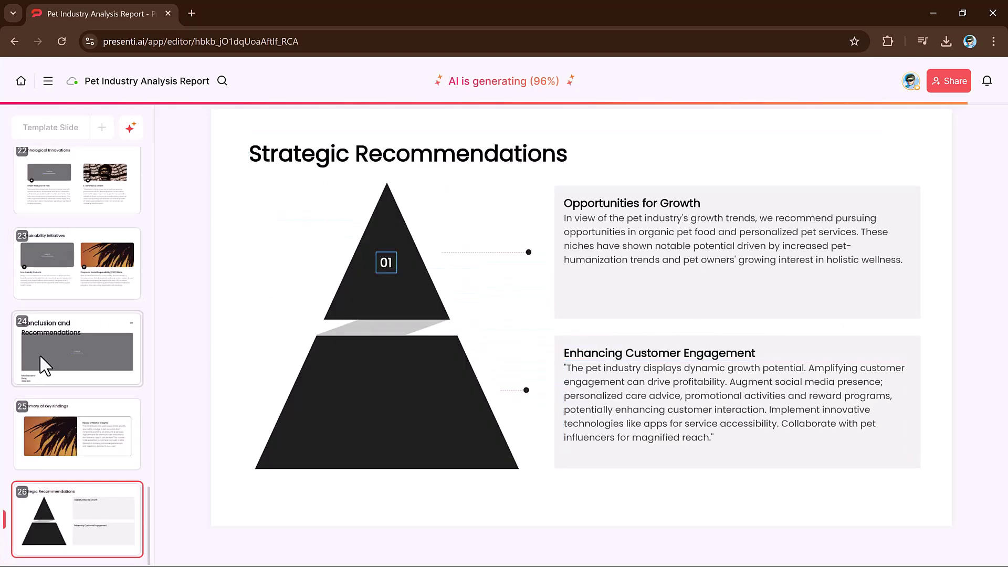
# - Upload the DIGITAL MARKETING PDF through Transform File for parsing
pyautogui.click(21, 80)
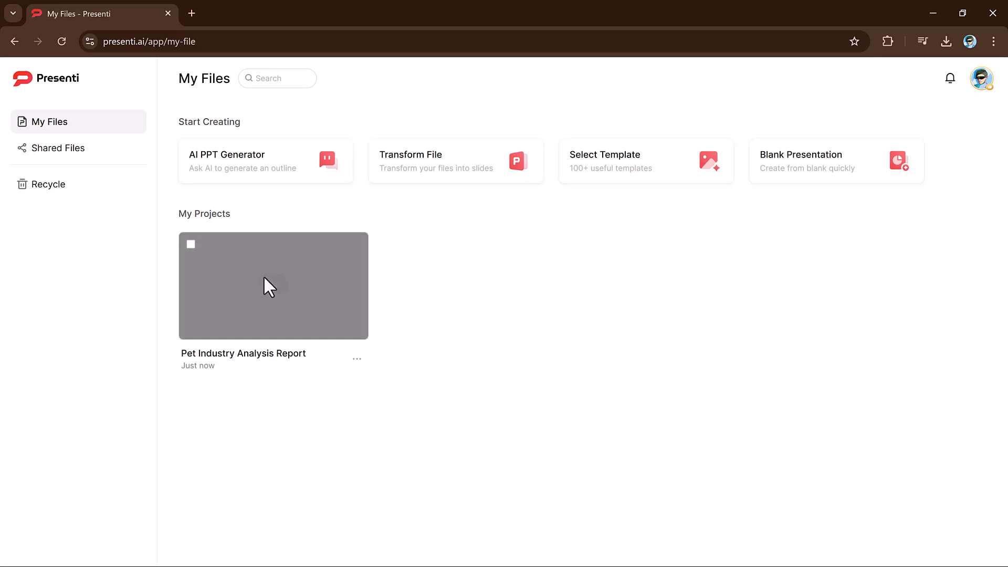
pyautogui.click(486, 177)
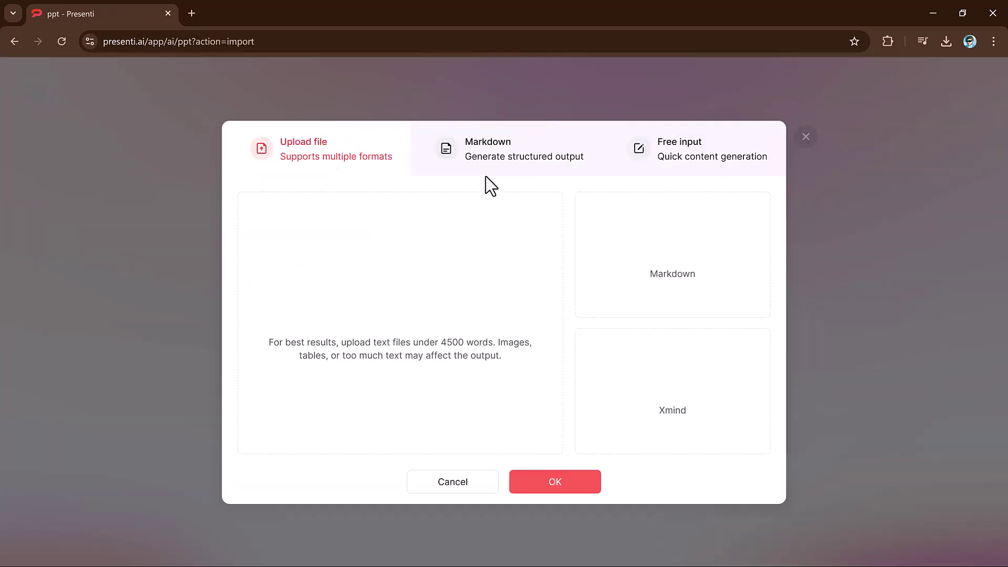
pyautogui.click(431, 323)
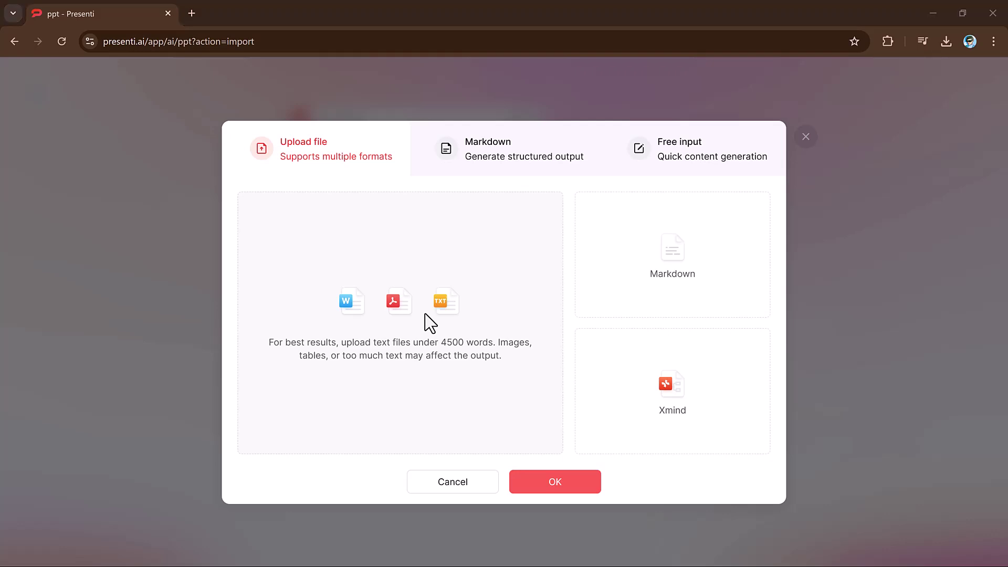
pyautogui.doubleClick(153, 113)
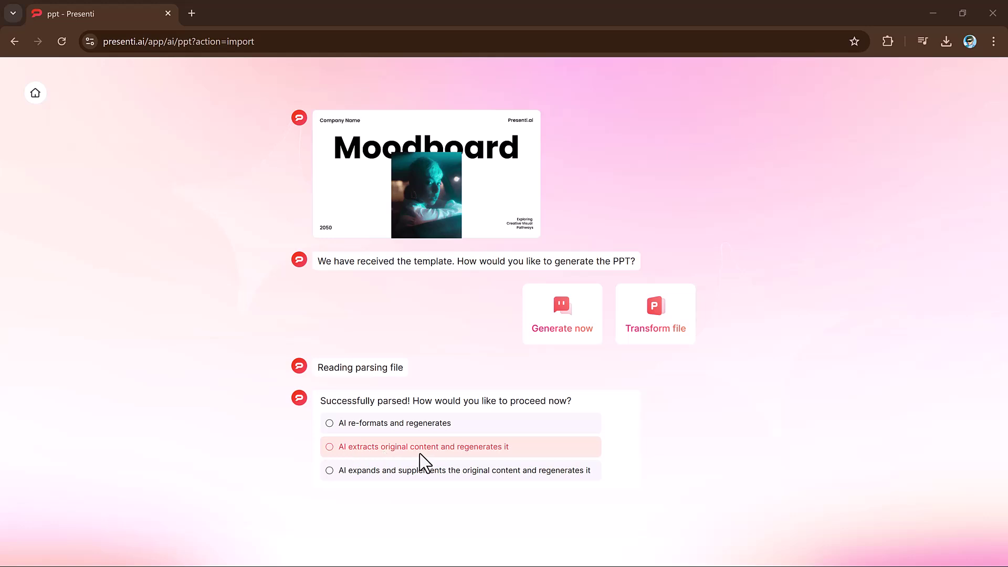
# - Have the AI expand the PDF content and generate the 15-slide digital marketing deck
pyautogui.click(330, 471)
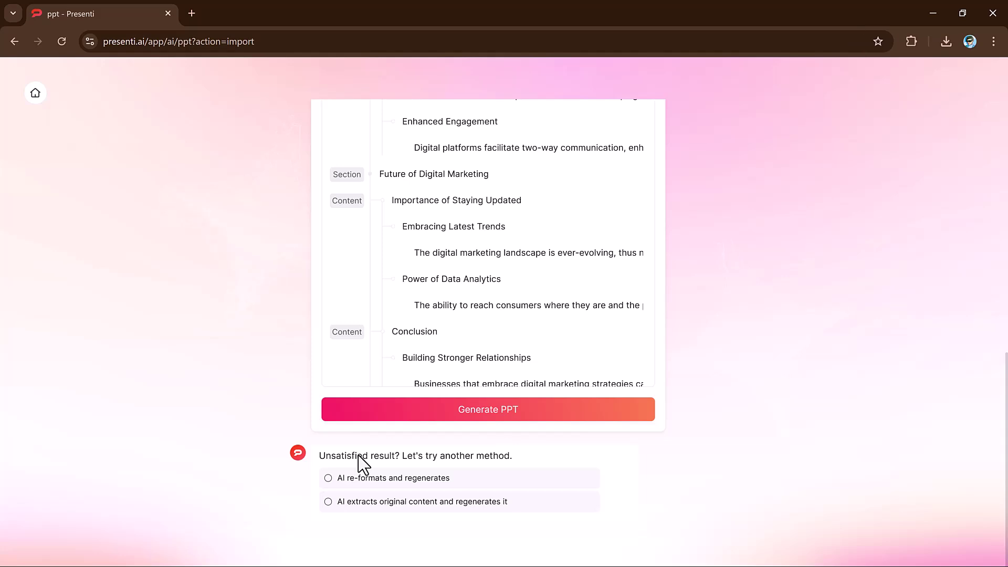
pyautogui.click(459, 399)
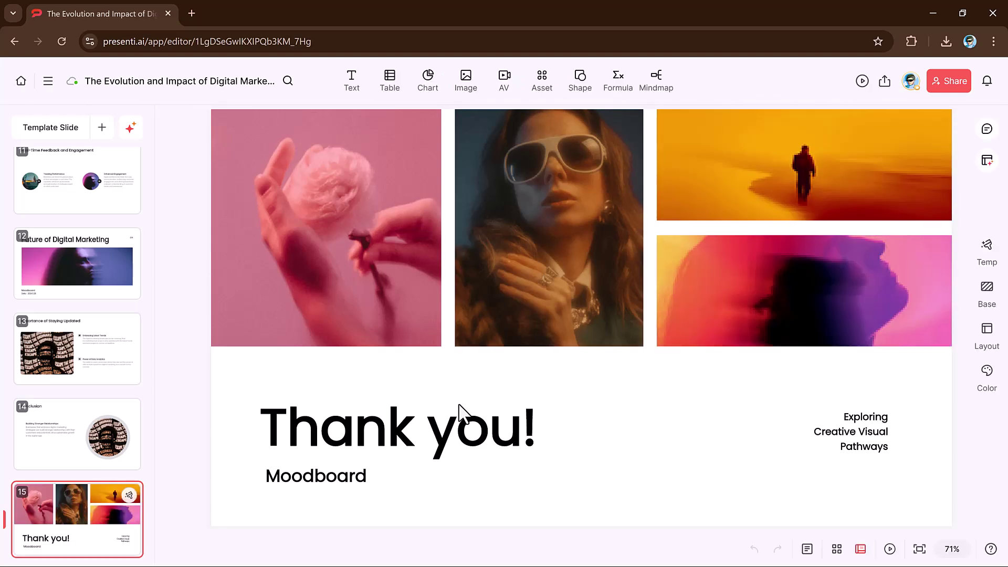
# - Replace the closing slide's Thank you! heading with 'VERY MUCH'
pyautogui.doubleClick(388, 422)
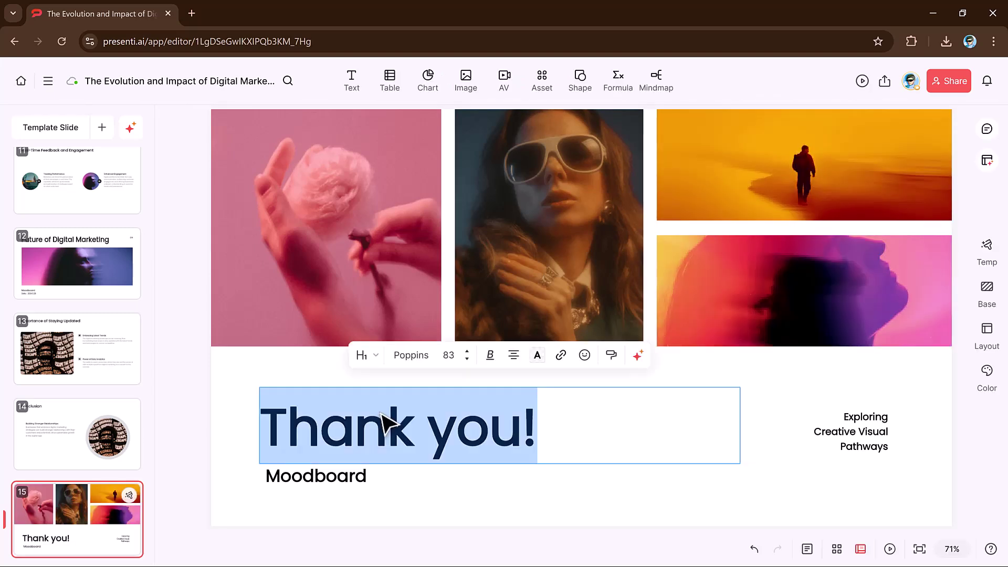
pyautogui.write('VERY')
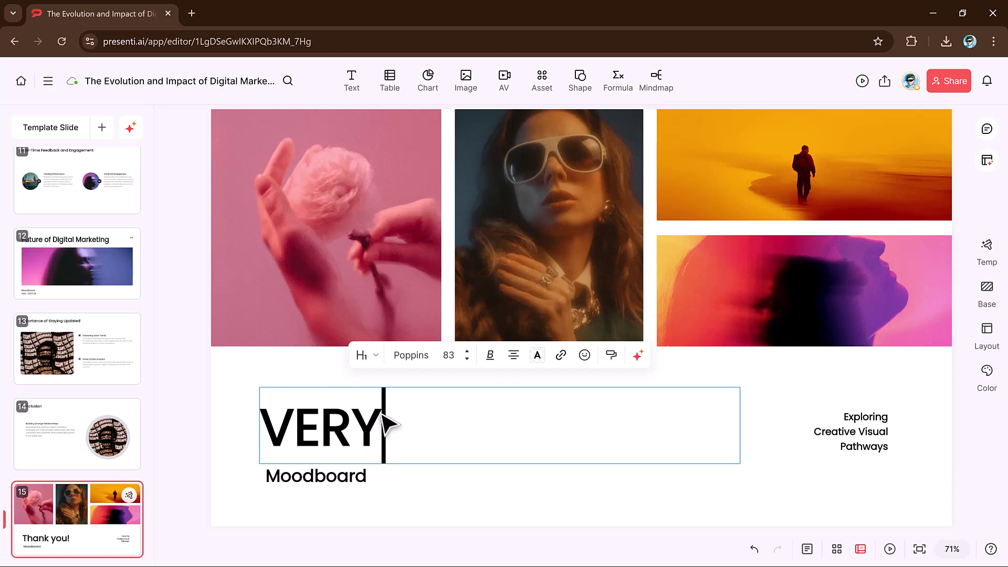
pyautogui.write(' MUCH')
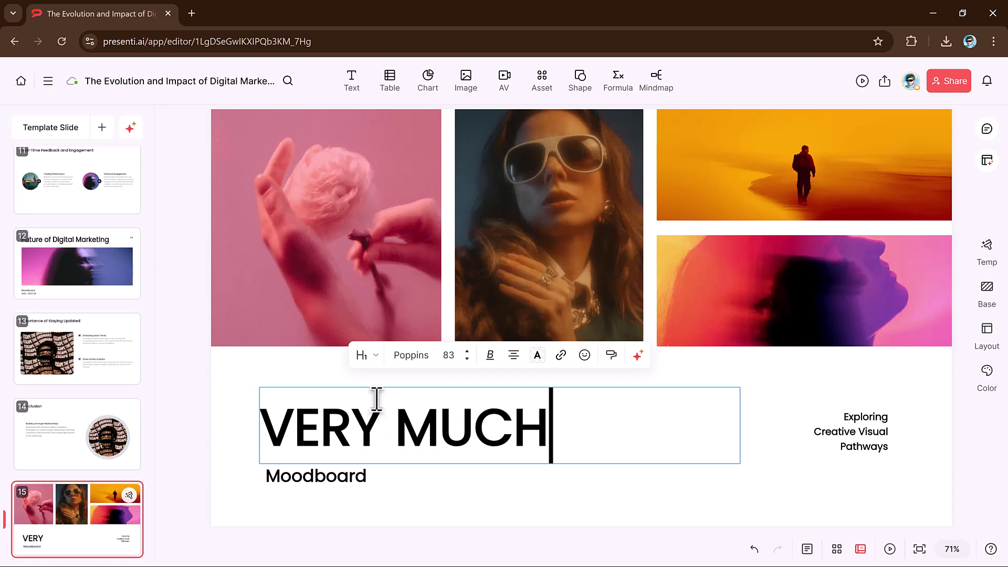
pyautogui.click(784, 422)
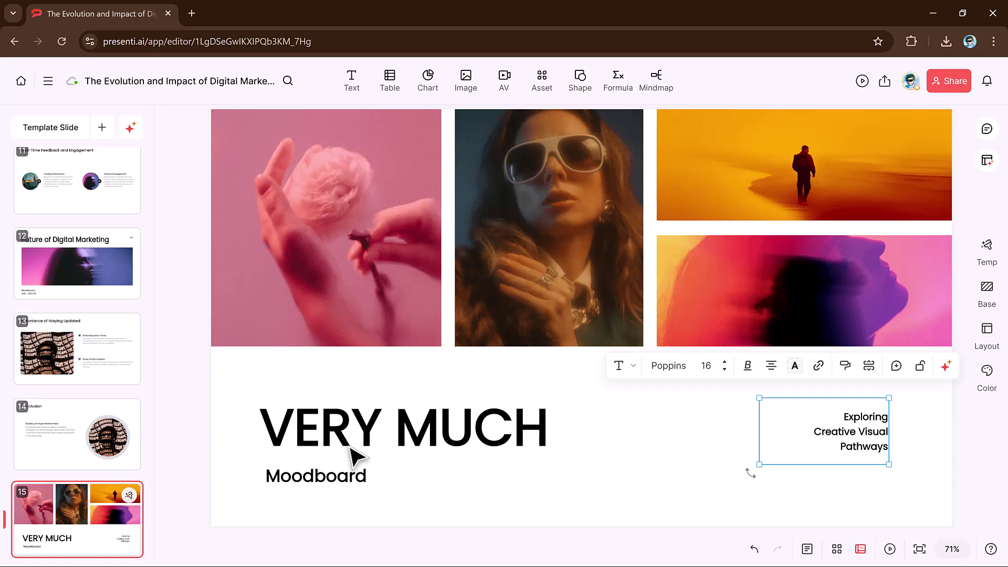
pyautogui.click(377, 444)
# - Browse the Table, Chart template and Image insertion options
pyautogui.click(392, 89)
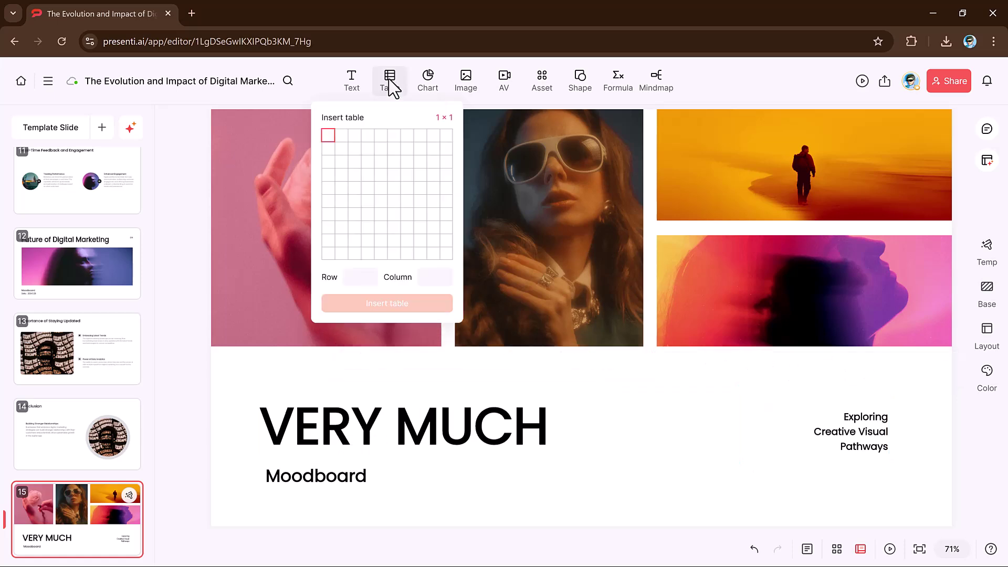
pyautogui.click(427, 83)
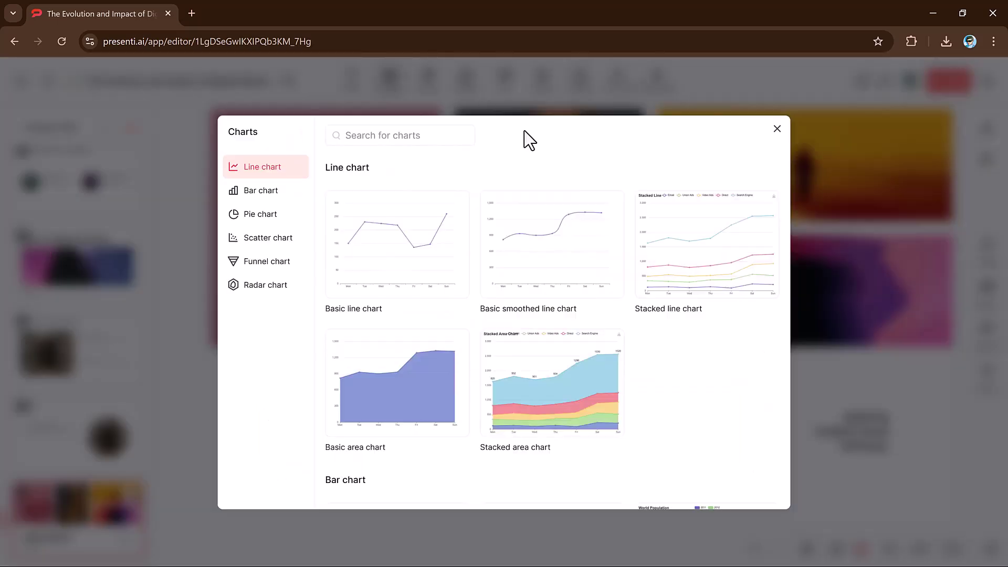
pyautogui.click(777, 129)
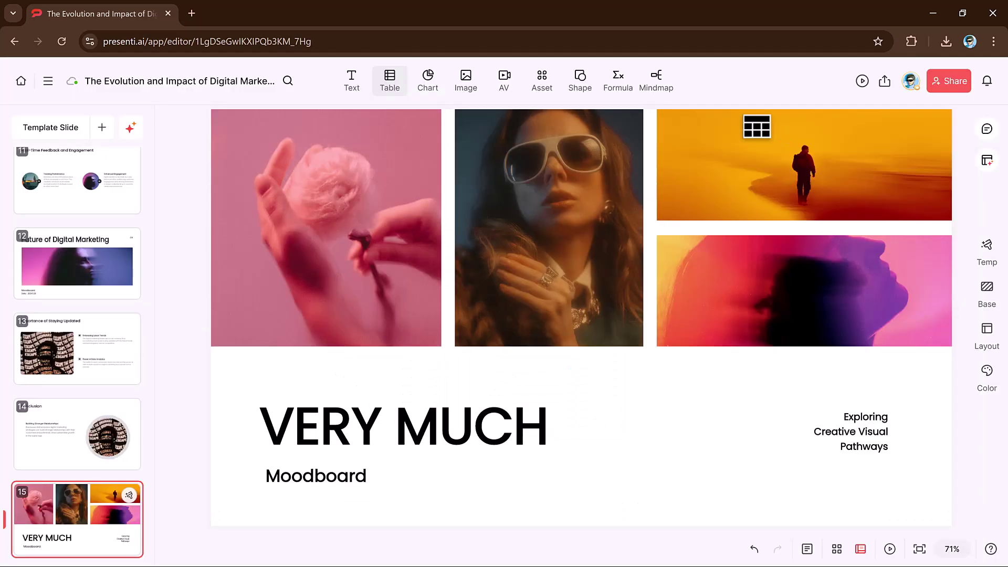
pyautogui.click(466, 80)
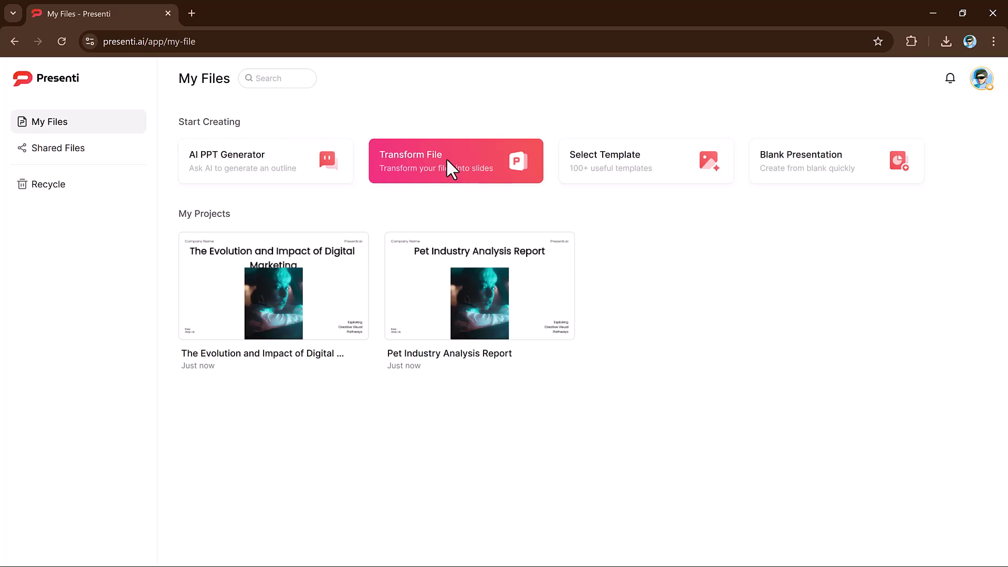
# - Filter the templates by colour and continue with SaaS Solutions Overview
pyautogui.click(602, 181)
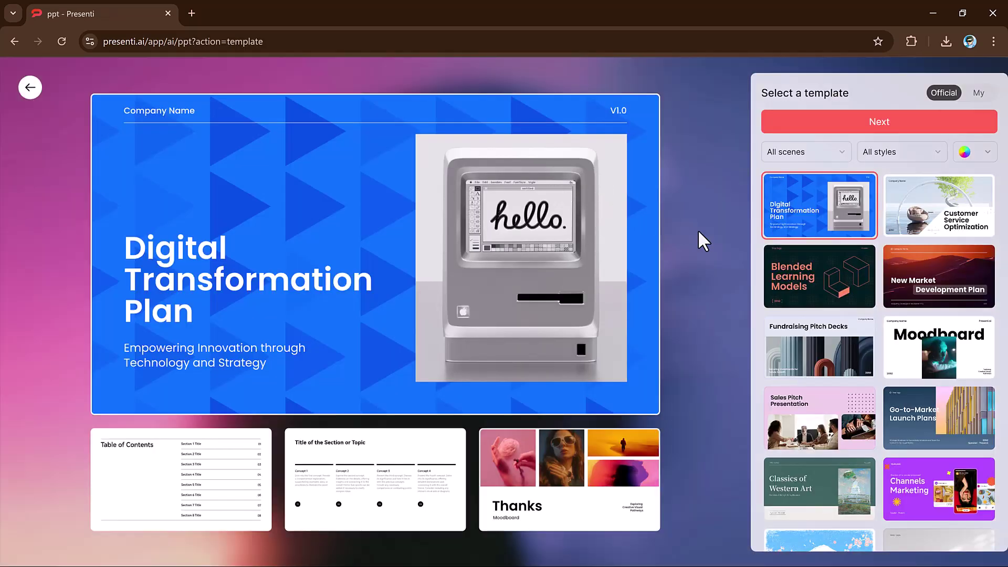
pyautogui.scroll(-10, 840, 278)
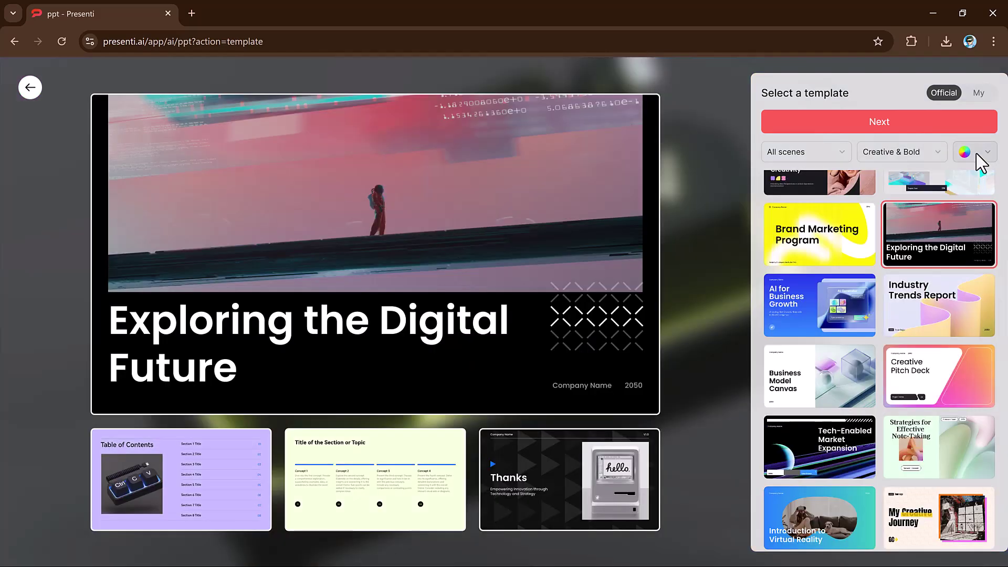
pyautogui.click(980, 158)
pyautogui.click(980, 160)
pyautogui.click(977, 158)
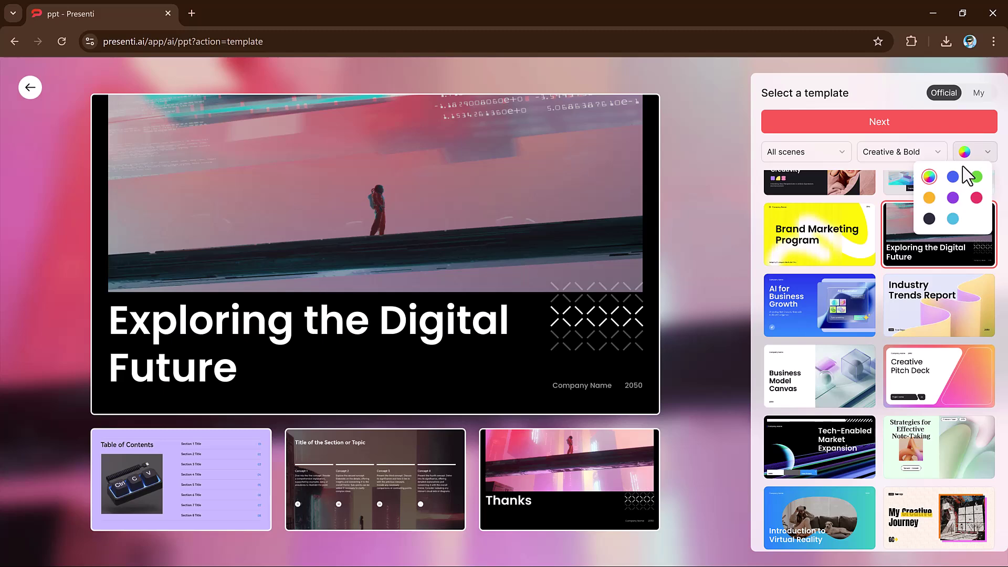
pyautogui.click(953, 198)
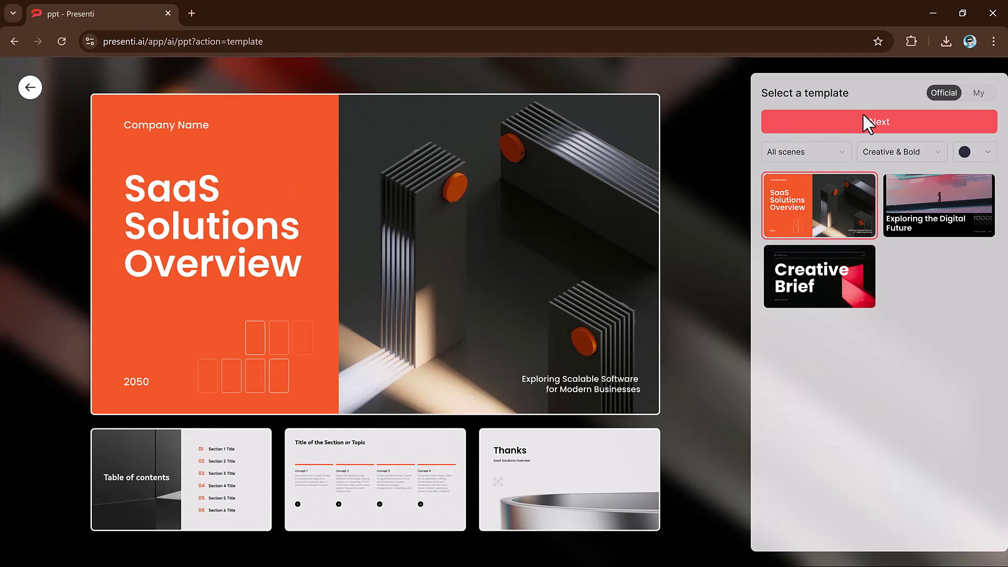
pyautogui.click(880, 121)
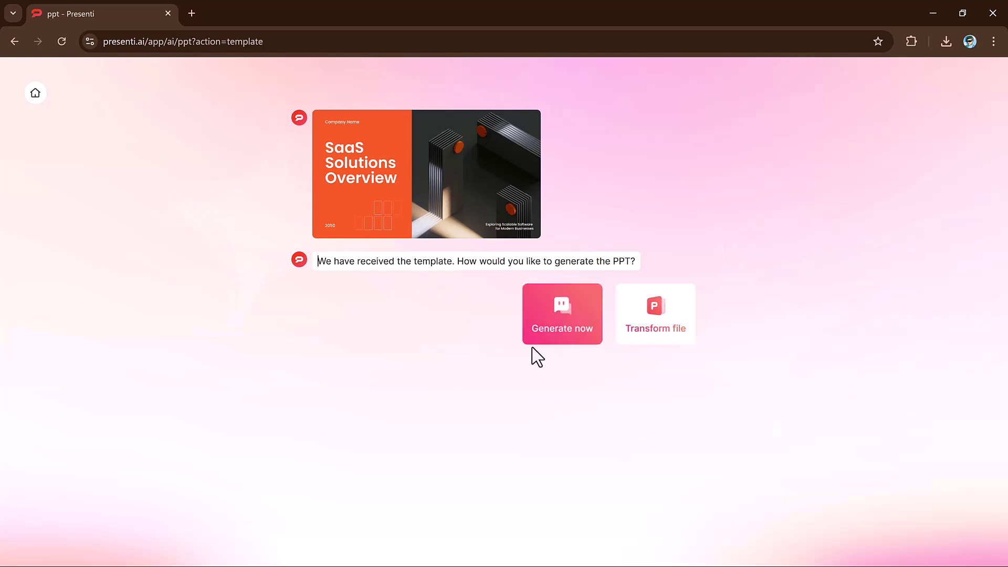
# - Paste the Social Media Marketing Strategies and Tips topic and request a Complex outline
pyautogui.click(558, 332)
pyautogui.write('Social Media Marketing Strategies and Tips')
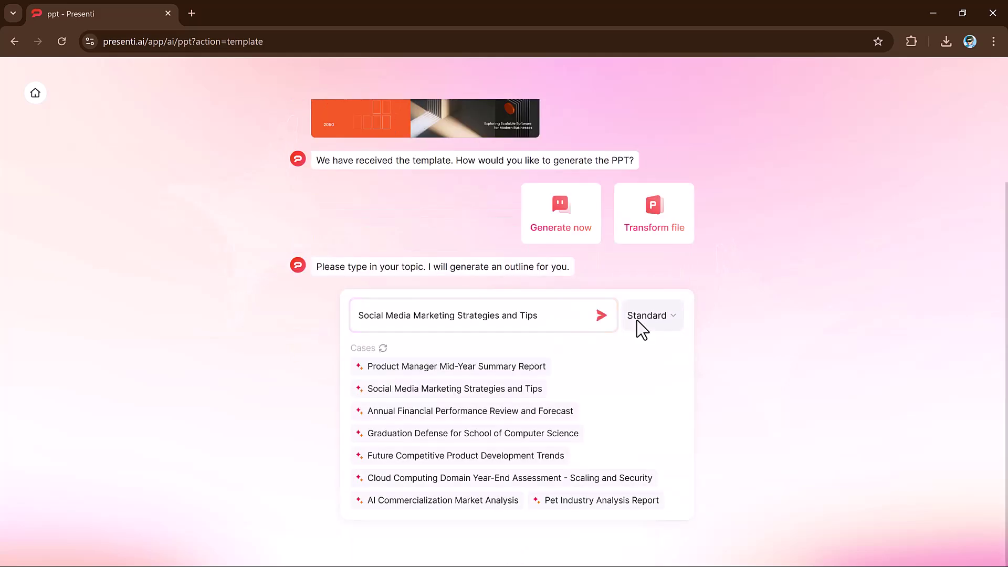
pyautogui.click(637, 321)
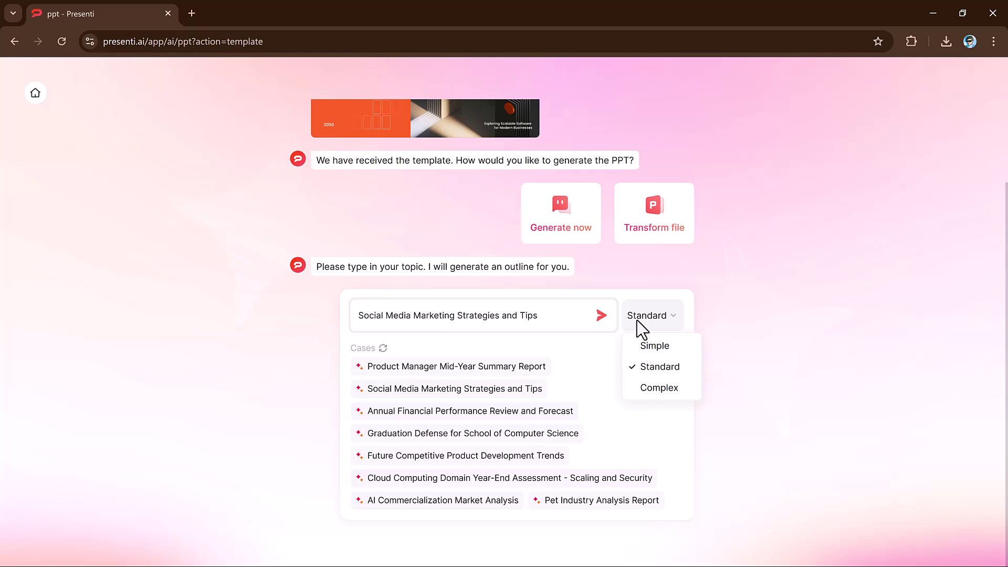
pyautogui.click(660, 388)
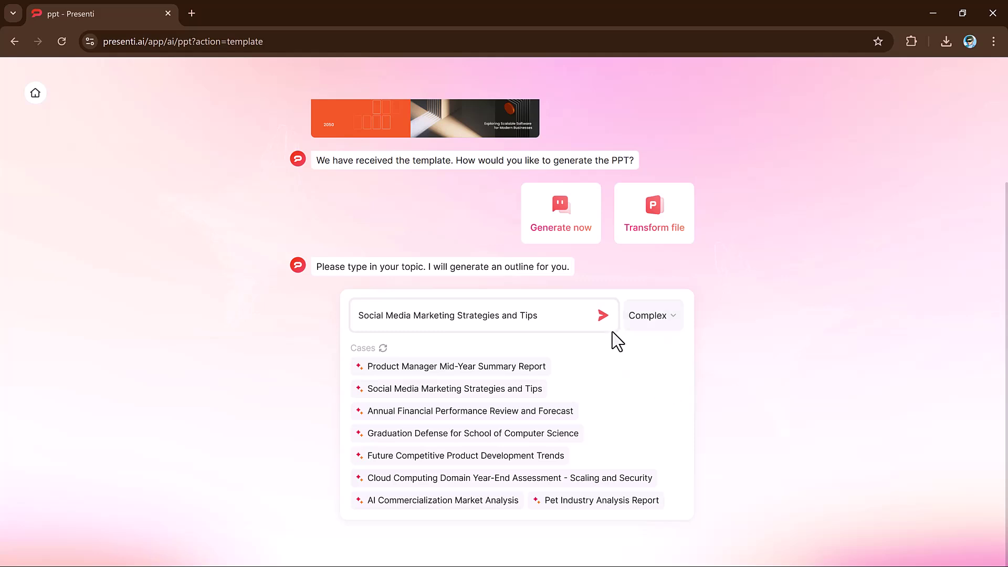
pyautogui.click(603, 314)
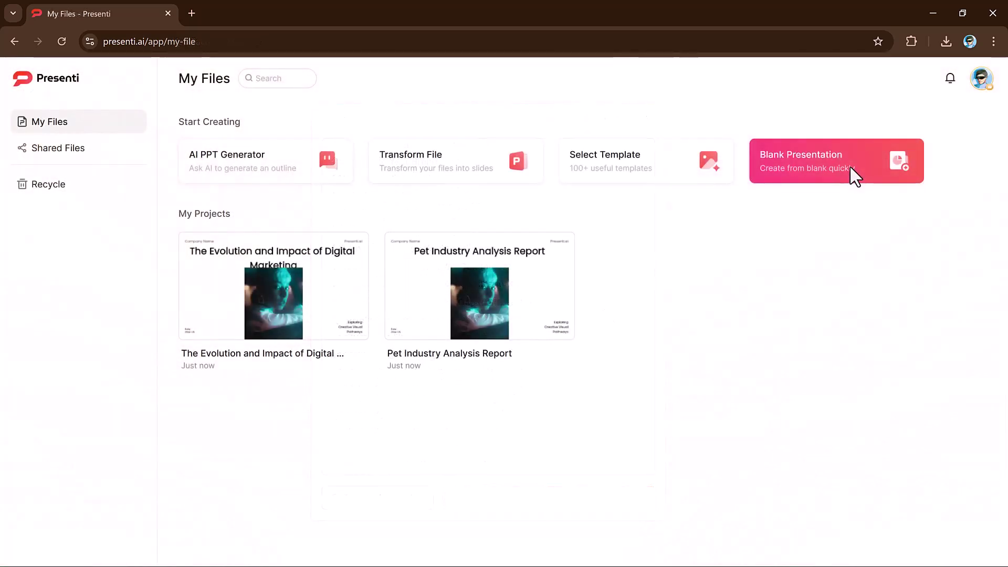
# - Create a new blank presentation and paste the marketing strategy paragraphs into its content box
pyautogui.click(846, 168)
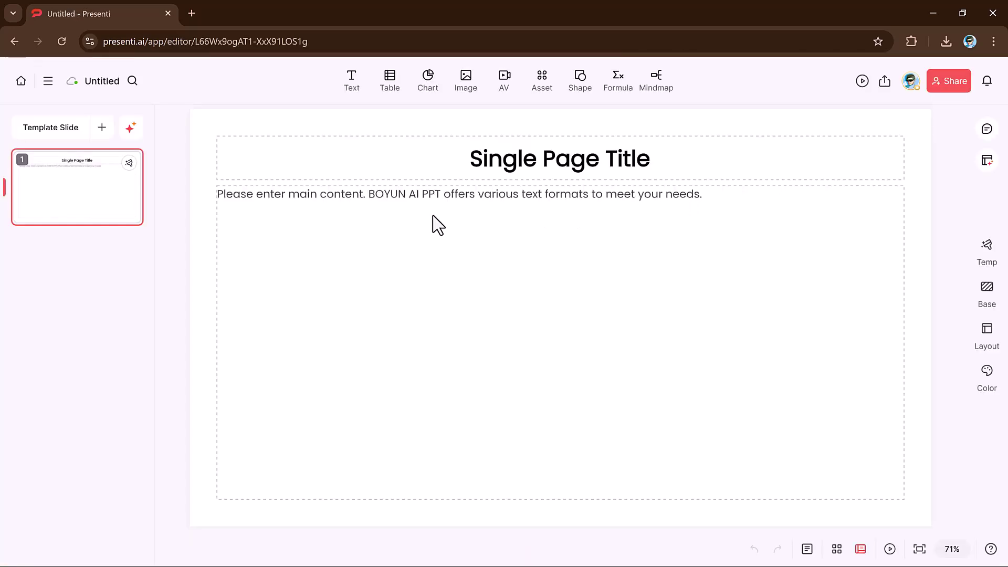
pyautogui.click(432, 207)
pyautogui.click(431, 200)
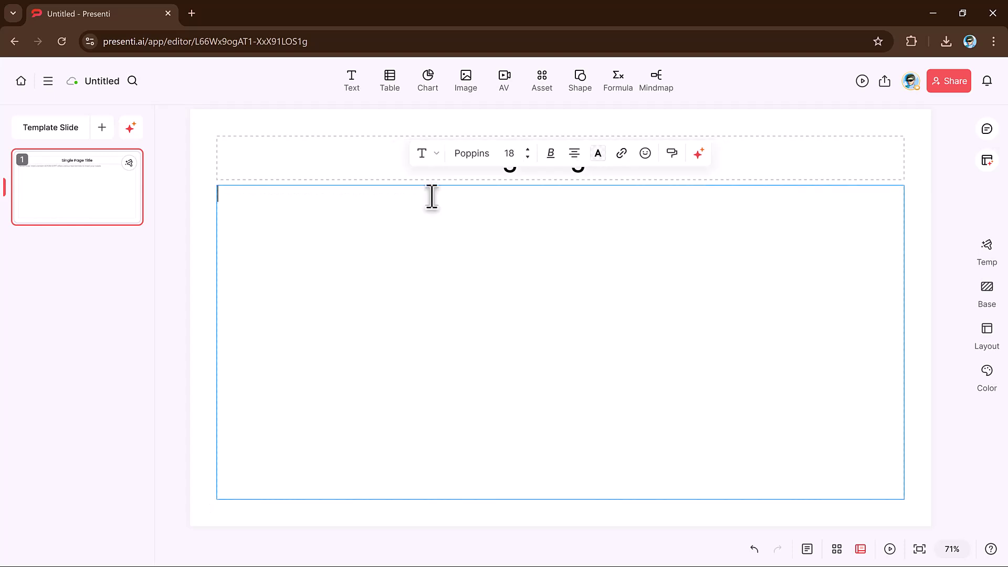
pyautogui.write("A marketing strategy is a comprehensive plan to promote a product, service, or brand to achieve specific business objectives. It involves identifying the target audience, understanding their needs, and positioning the offering to appeal to them effectively. Key components include market research, value proposition, and communication channels. A successful strategy starts with analyzing market trends and competitors, followed by setting clear, measurable goals like increasing brand awareness or boosting sales. Businesses use the 4Ps framework—Product, Price, Place, and Promotion—to structure their approach. Digital tools like social media, email marketing, and SEO play a crucial role in today's strategies, offering cost-effective ways to engage with customers. Creativity combined with data-driven insights ensures campaigns resonate with the audience. Continuous evaluation and adaptability are vital, allowing businesses to refine tactics for maximum impact. Ultimately, an effective strategy drives customer loyalty and long-term growth.")
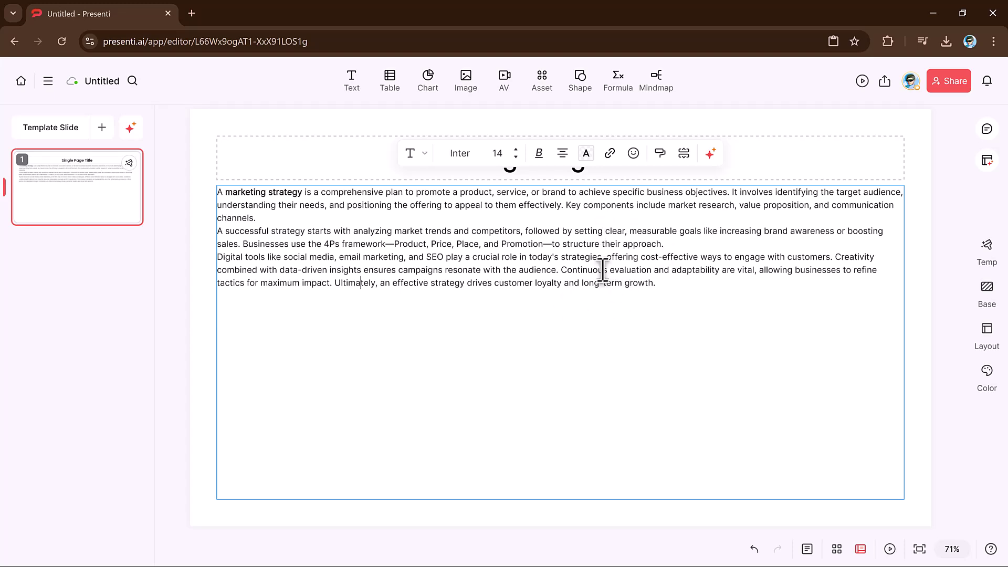
# - Make the second paragraph italic and underlined
pyautogui.click(495, 286)
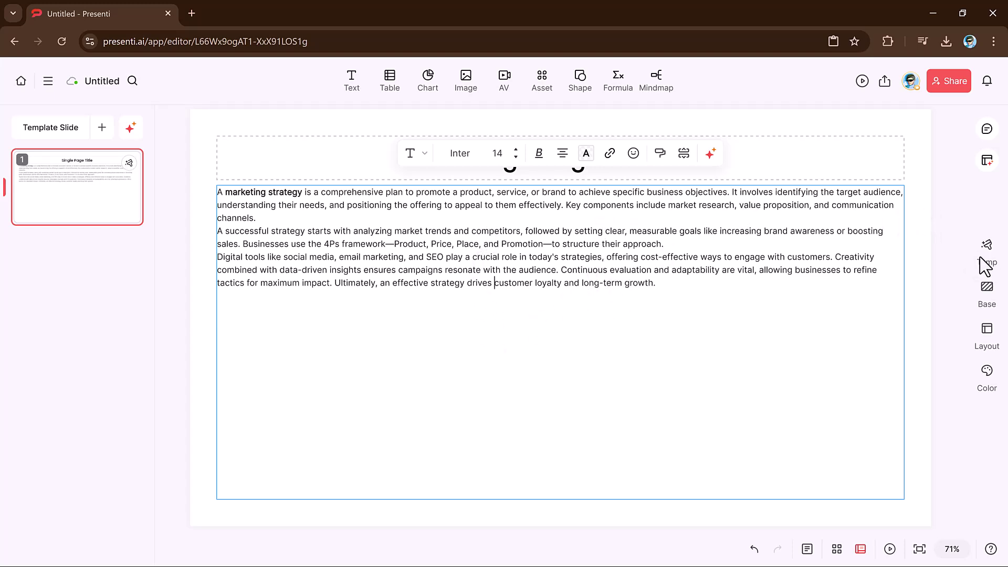
pyautogui.moveTo(218, 231); pyautogui.dragTo(305, 231)
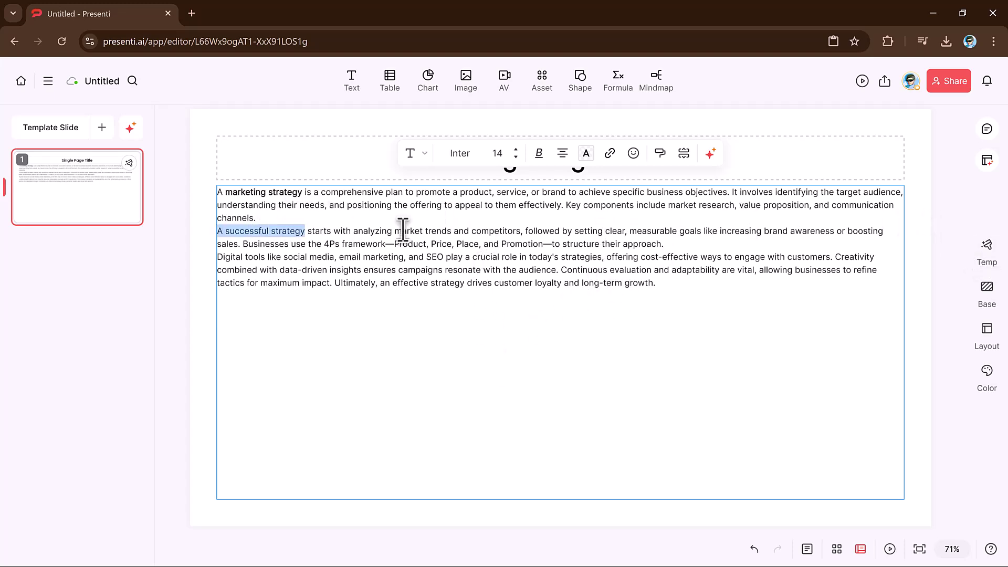
pyautogui.moveTo(402, 230); pyautogui.dragTo(665, 245)
pyautogui.moveTo(541, 153)
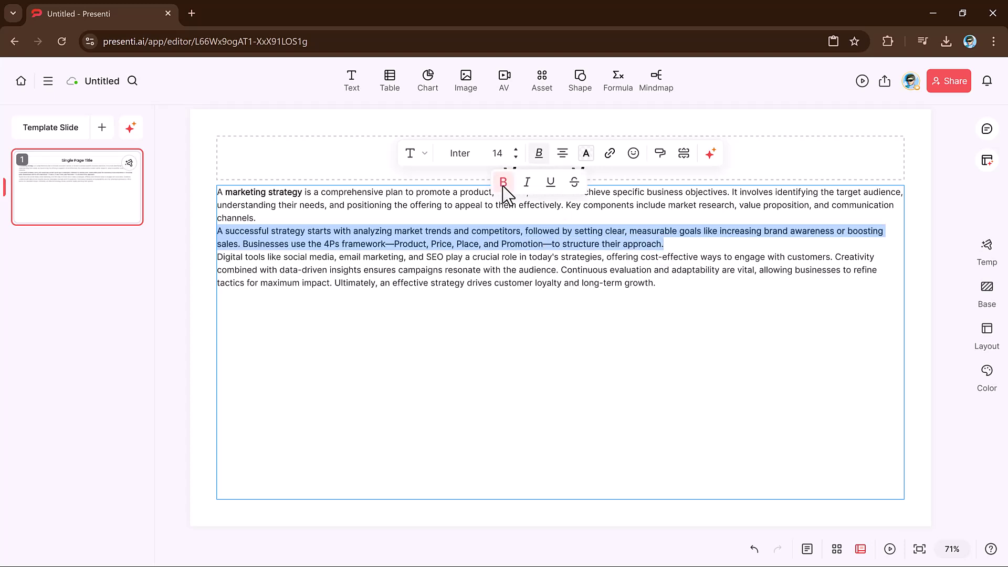
pyautogui.click(526, 182)
pyautogui.click(551, 182)
# - Strike through the closing sentence about customer loyalty
pyautogui.moveTo(333, 283); pyautogui.dragTo(667, 284)
pyautogui.moveTo(541, 154)
pyautogui.click(574, 181)
pyautogui.click(548, 283)
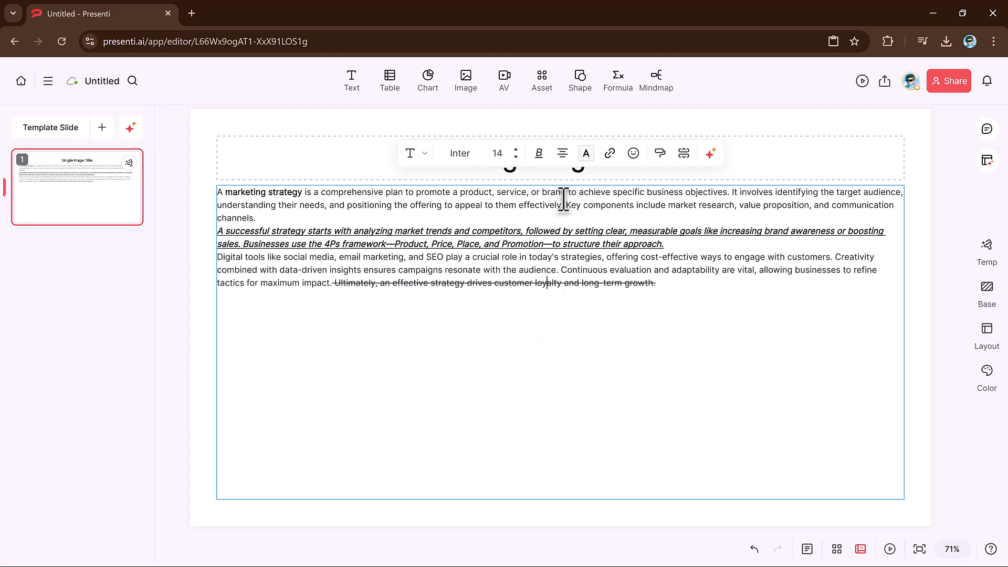
# - Colour the phrase about data-driven insights yellow, then select the whole body text box
pyautogui.click(454, 338)
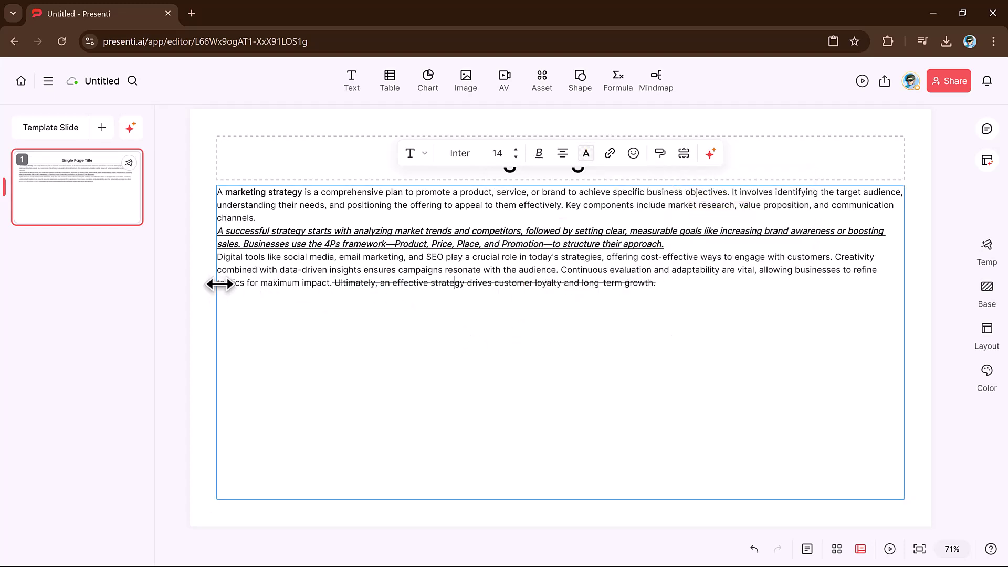
pyautogui.moveTo(280, 271); pyautogui.dragTo(558, 270)
pyautogui.click(586, 153)
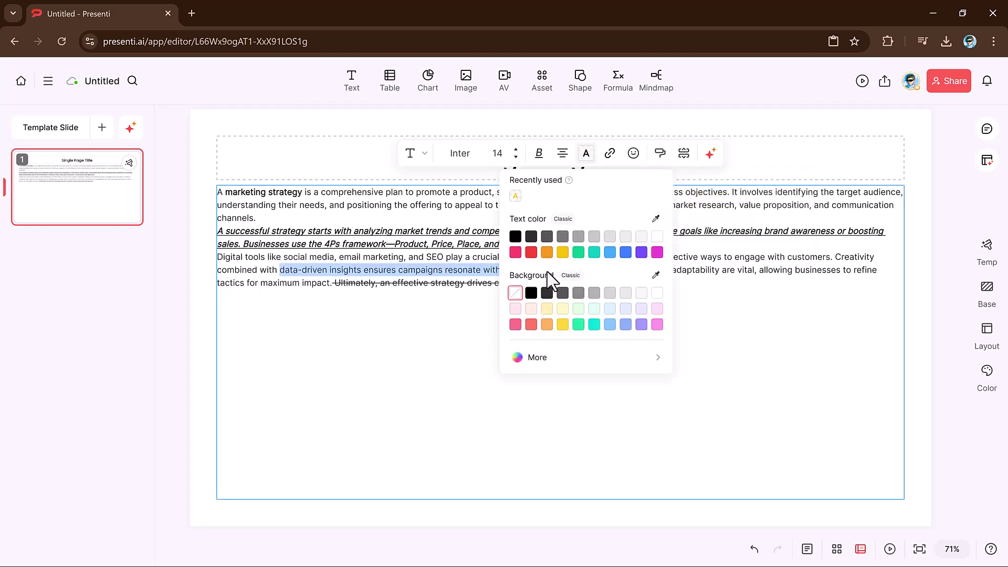
pyautogui.click(562, 253)
pyautogui.click(480, 338)
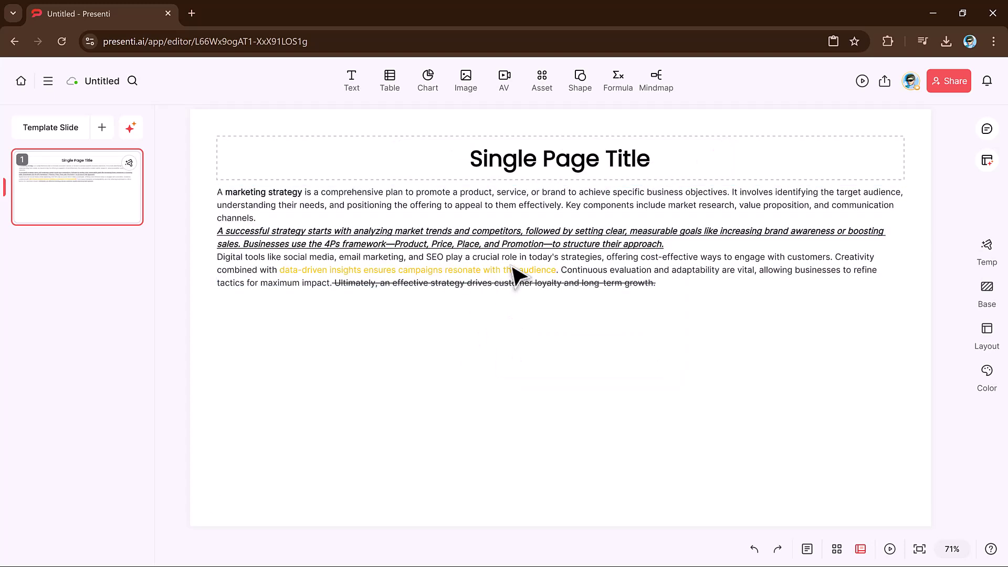
pyautogui.click(514, 272)
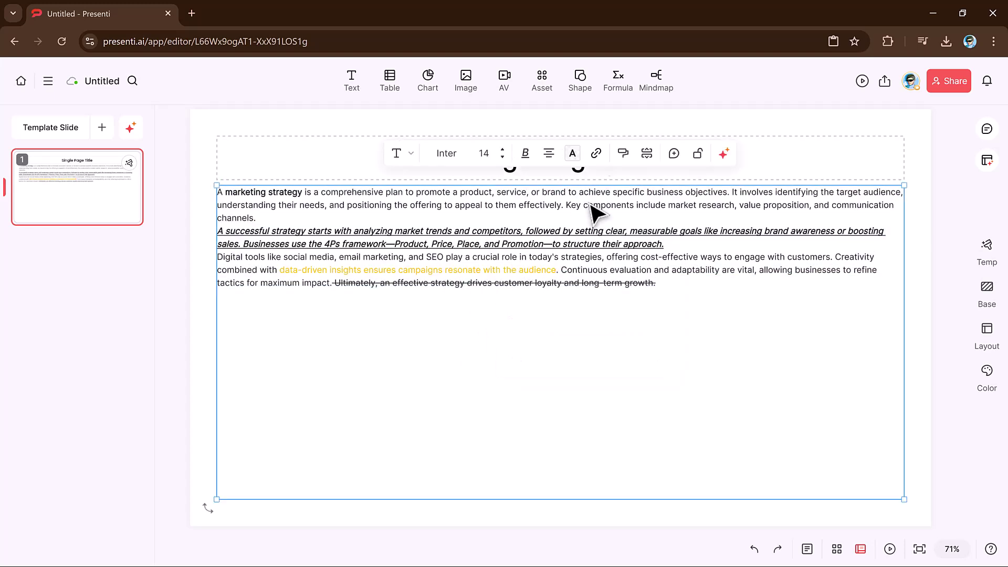
# - Use the AI Translate action to turn the body text into Japanese, then show the slide layouts
pyautogui.click(723, 155)
pyautogui.moveTo(703, 328)
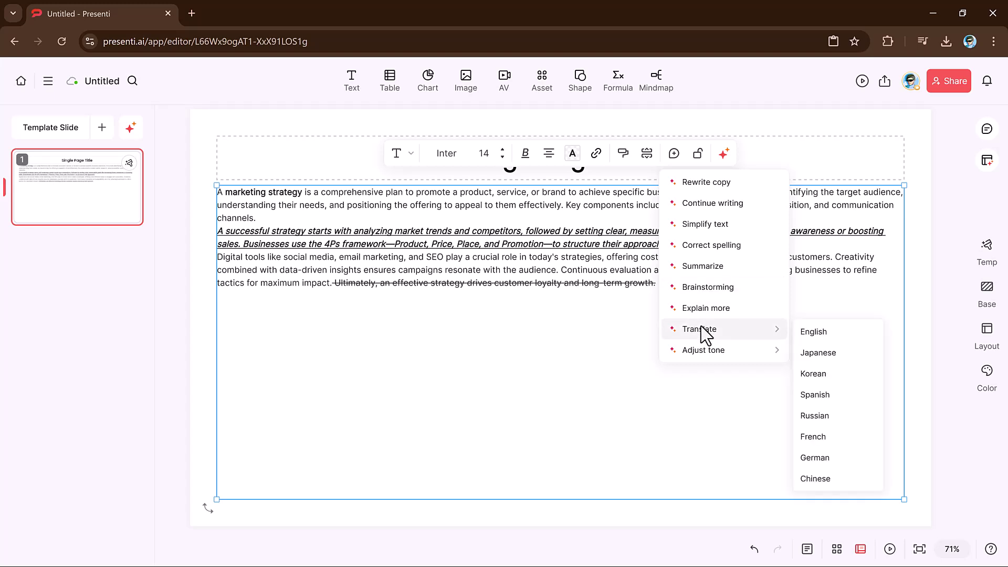
pyautogui.click(825, 353)
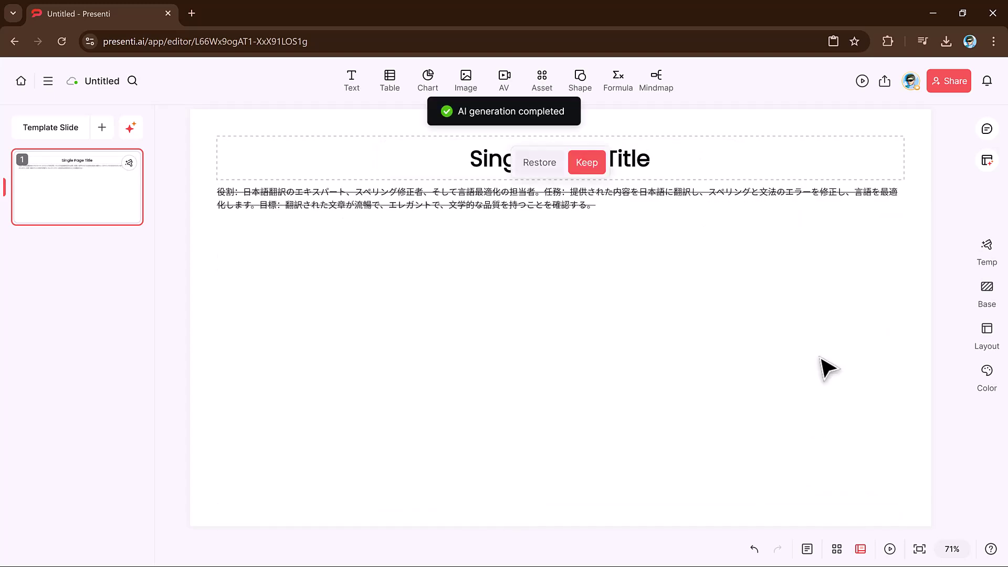
pyautogui.click(985, 343)
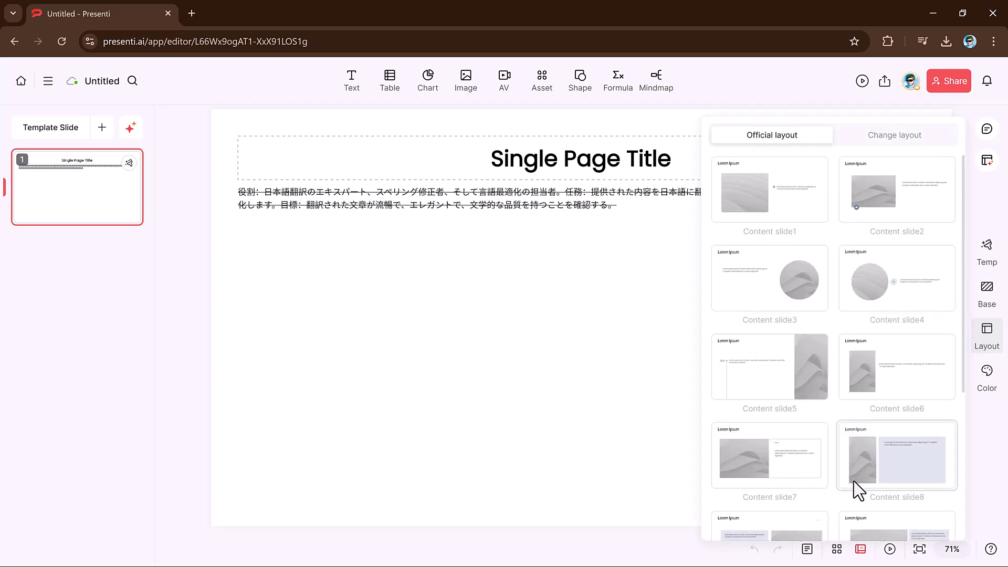
# - Apply the Content slide12 circle-photo layout, after briefly trying Content slide9, then bring up Share
pyautogui.scroll(-5, 875, 443)
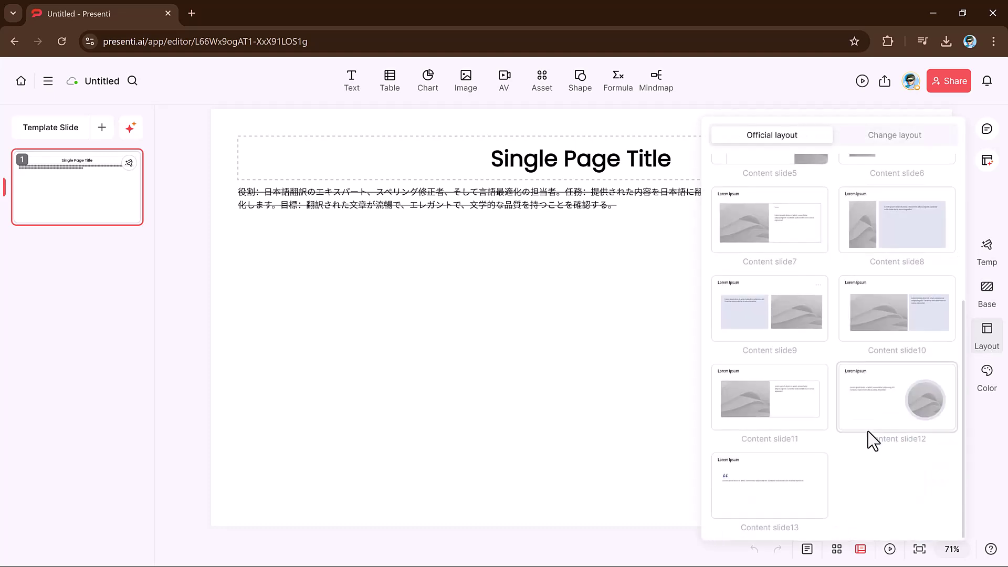
pyautogui.click(886, 406)
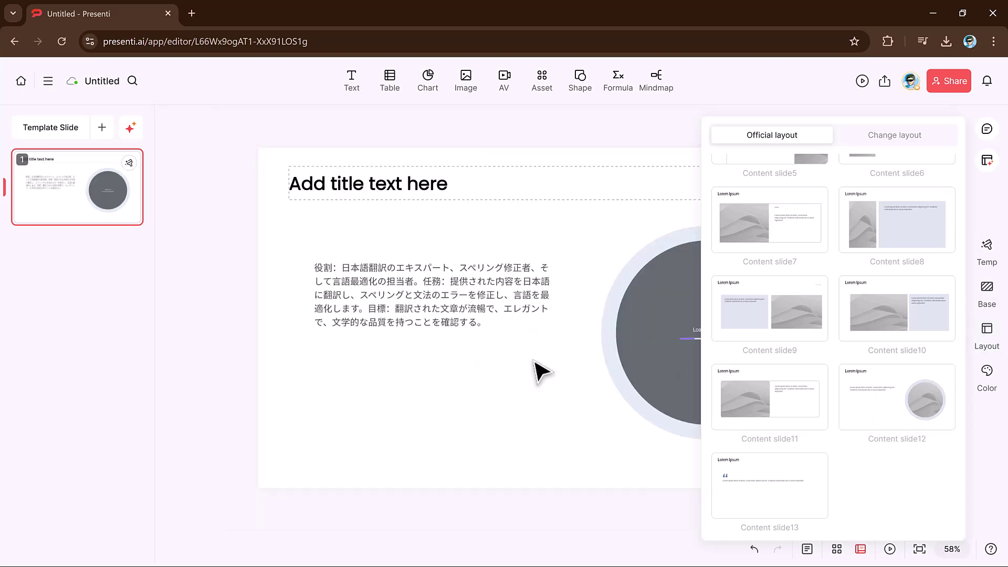
pyautogui.click(770, 309)
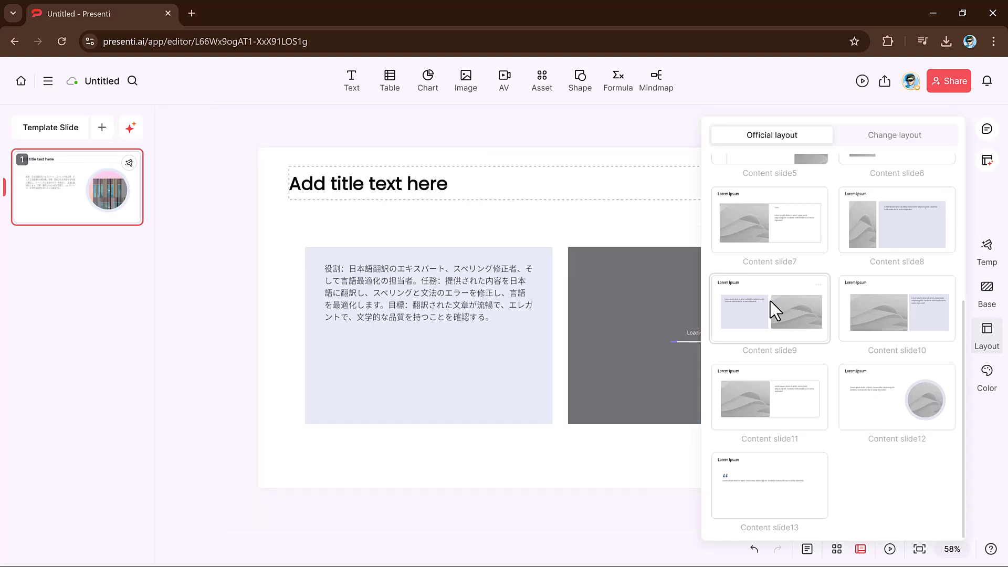
pyautogui.click(912, 402)
pyautogui.click(698, 184)
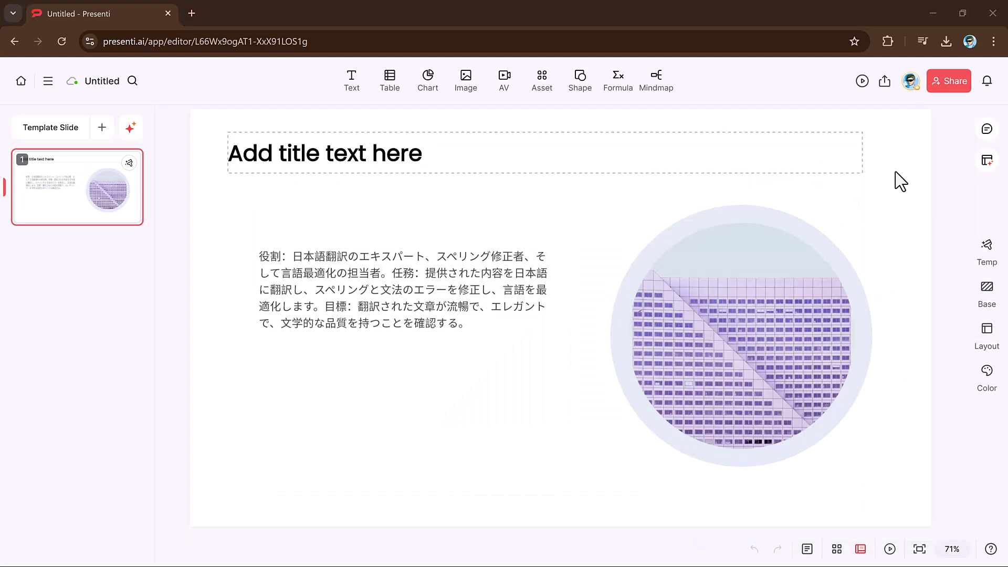
pyautogui.click(951, 80)
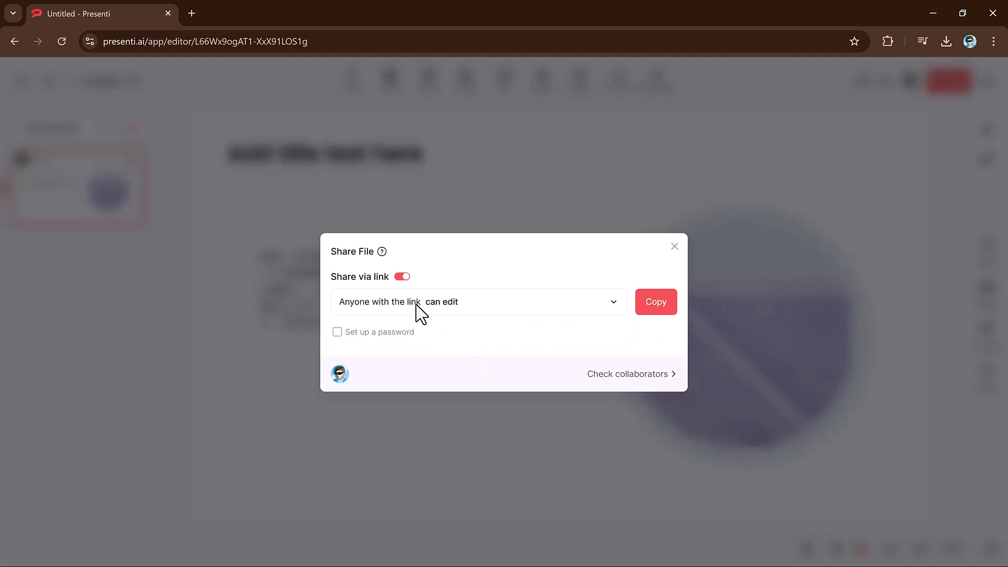
# - Set the share link to 'can view' with a random password, copy it, and close the dialog
pyautogui.click(611, 309)
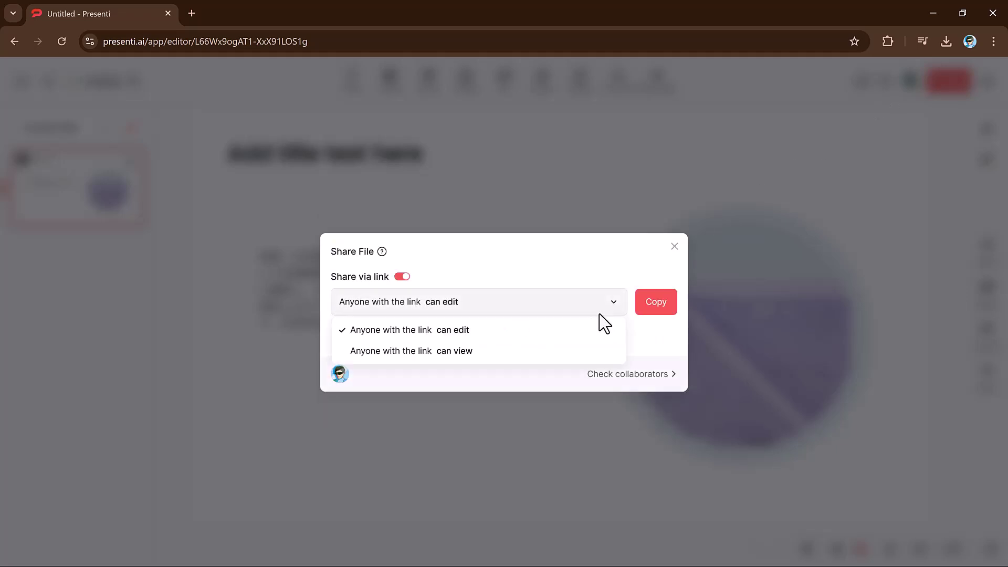
pyautogui.click(437, 354)
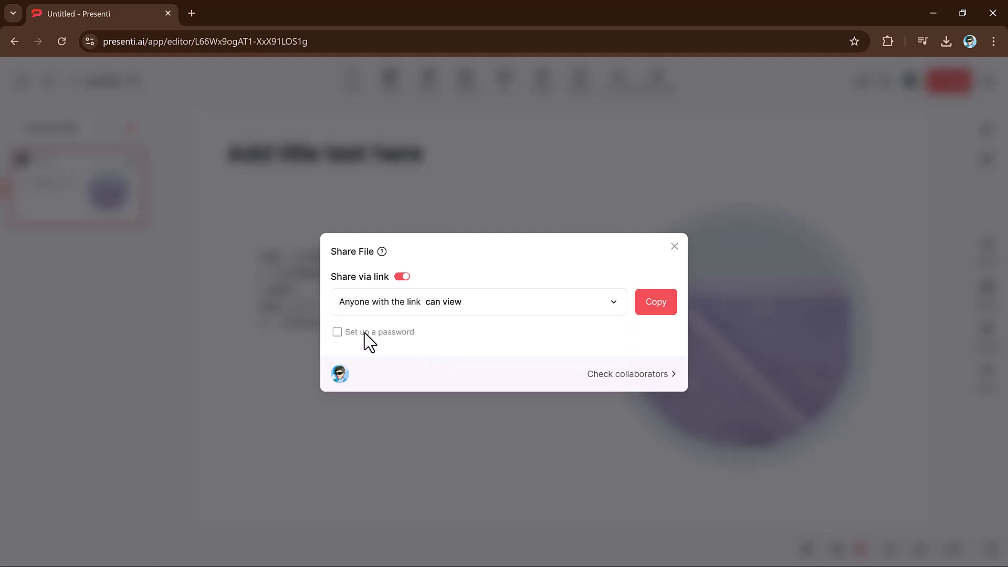
pyautogui.click(337, 332)
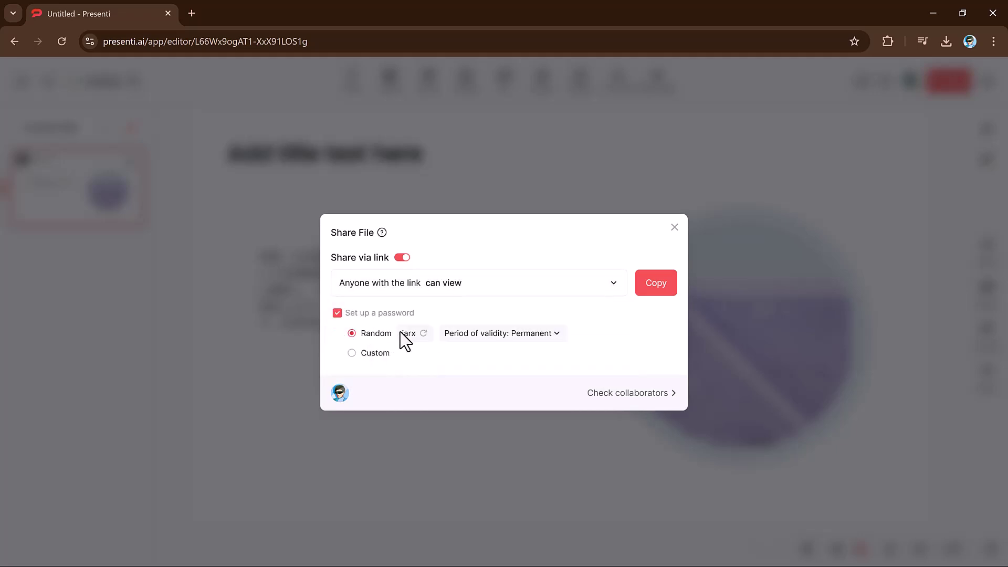
pyautogui.click(649, 292)
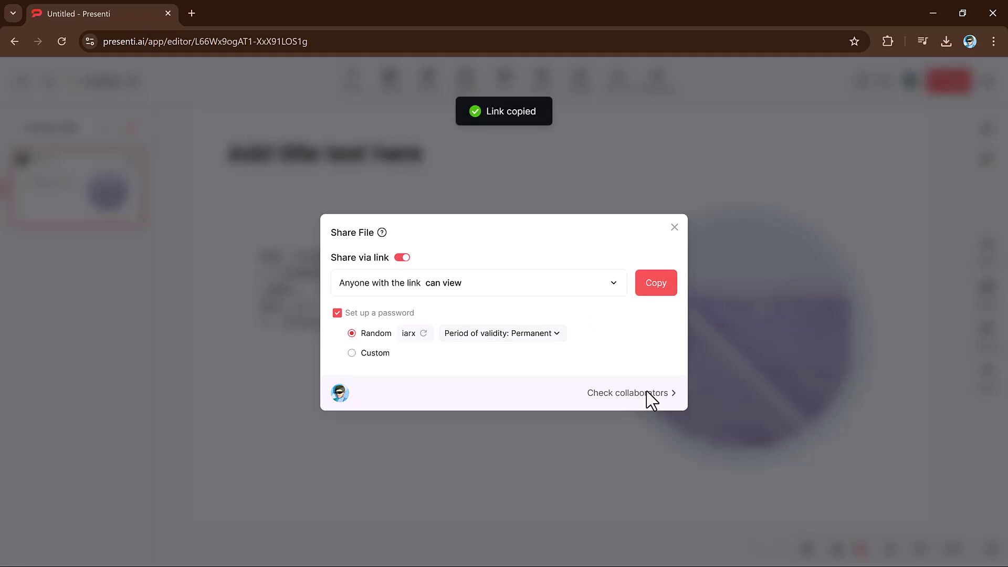
pyautogui.click(675, 227)
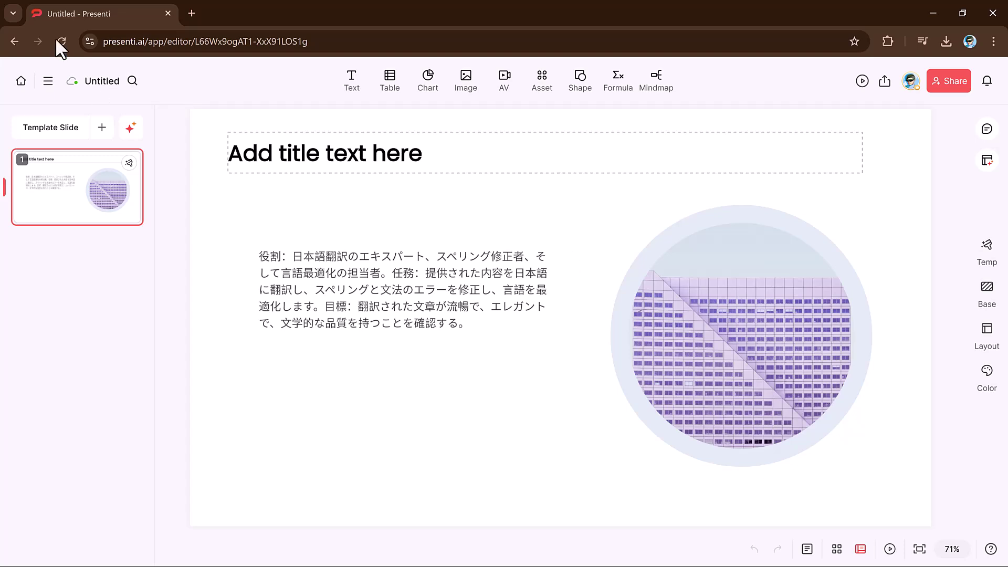
# - Go back to the My Files page listing the Untitled slide and other projects
pyautogui.click(15, 42)
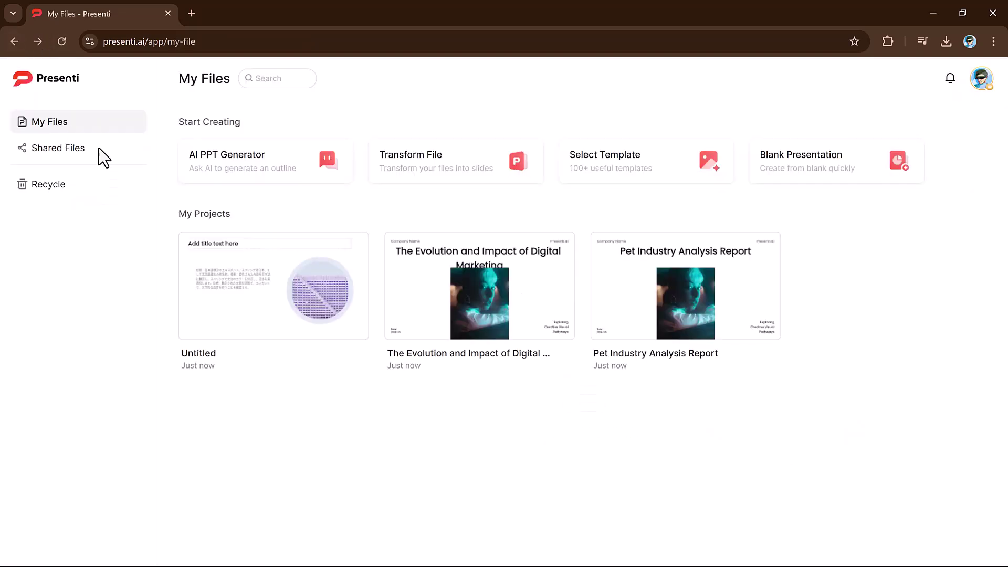